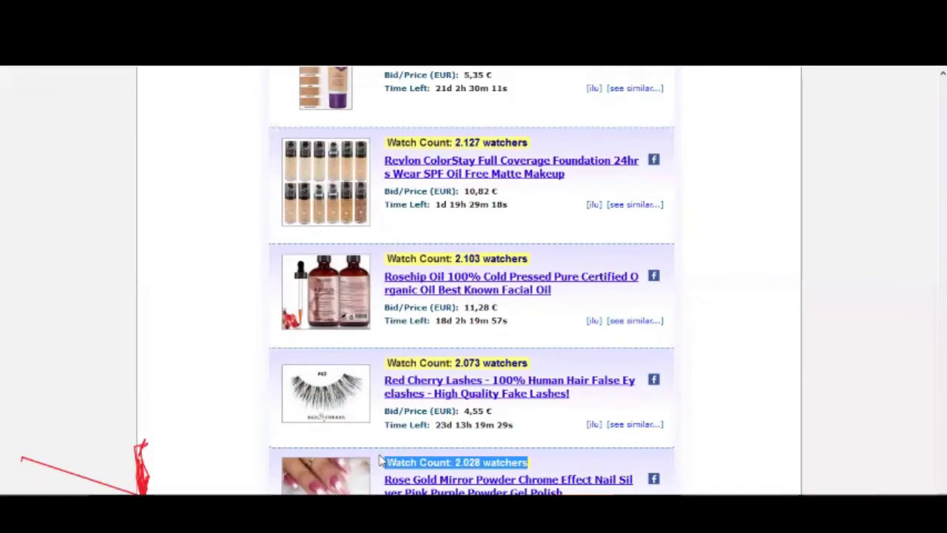
Examine the most-watched Belleza y Salud listings on eBay.es for recurring product types, working back to the start of the list.
left_click(537, 461)
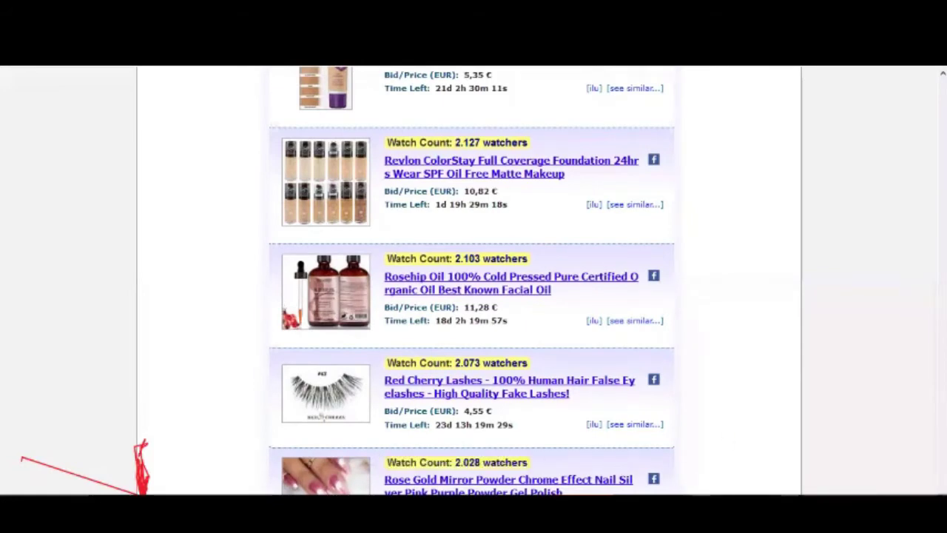
scroll(597, 450, "up", 1)
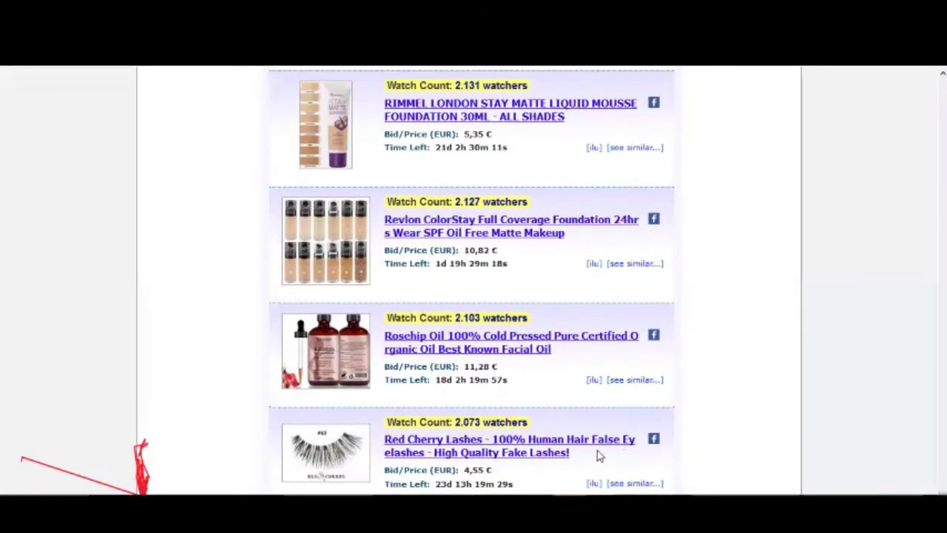
scroll(597, 451, "down", 2)
scroll(422, 318, "up", 2)
scroll(422, 318, "up", 5)
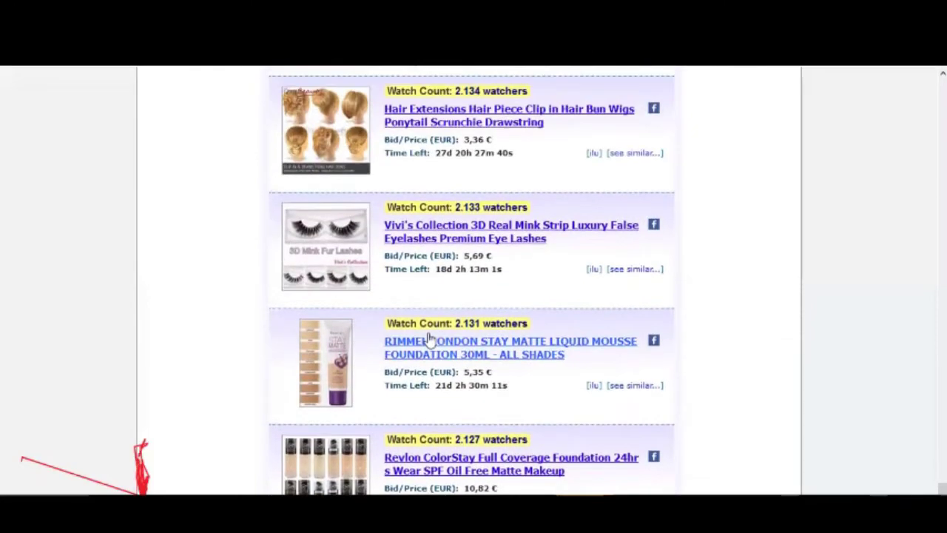
scroll(434, 311, "up", 1)
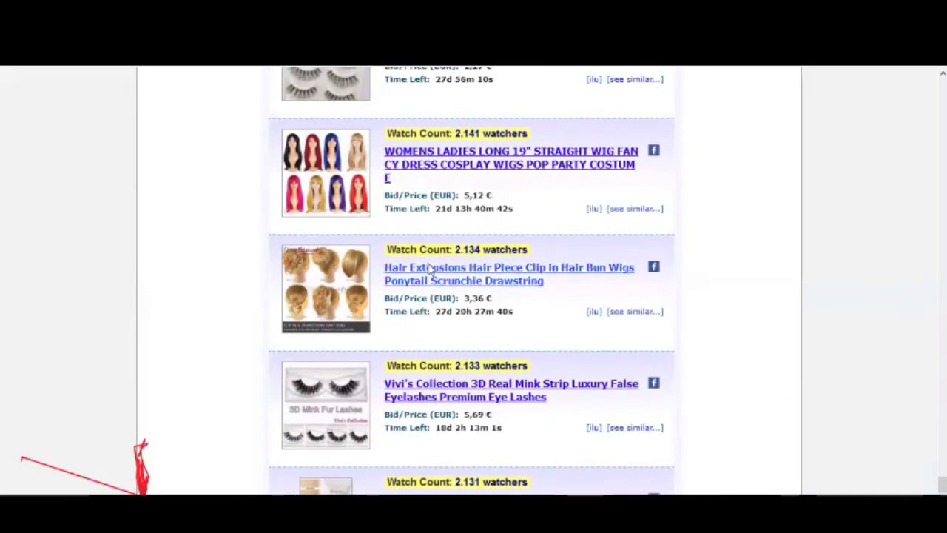
scroll(418, 287, "up", 1)
scroll(418, 287, "up", 3)
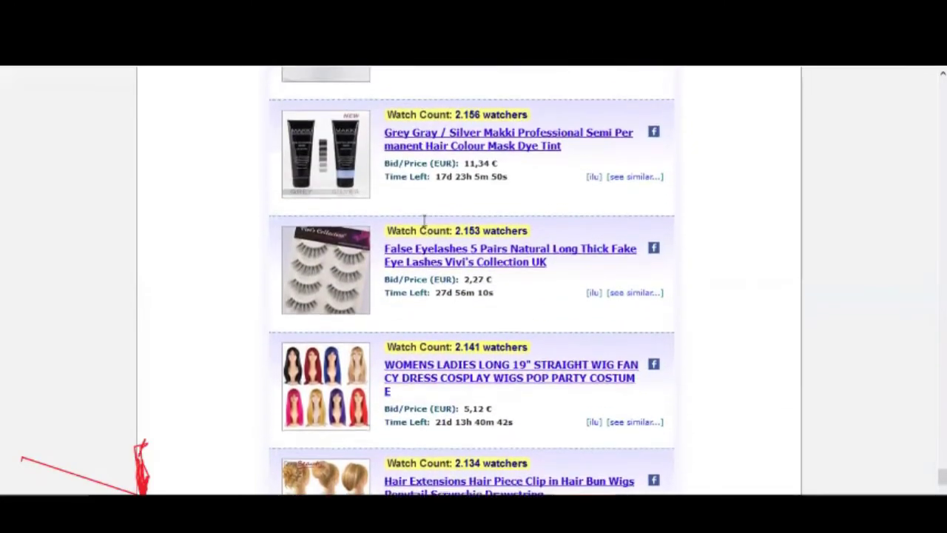
scroll(412, 250, "up", 1)
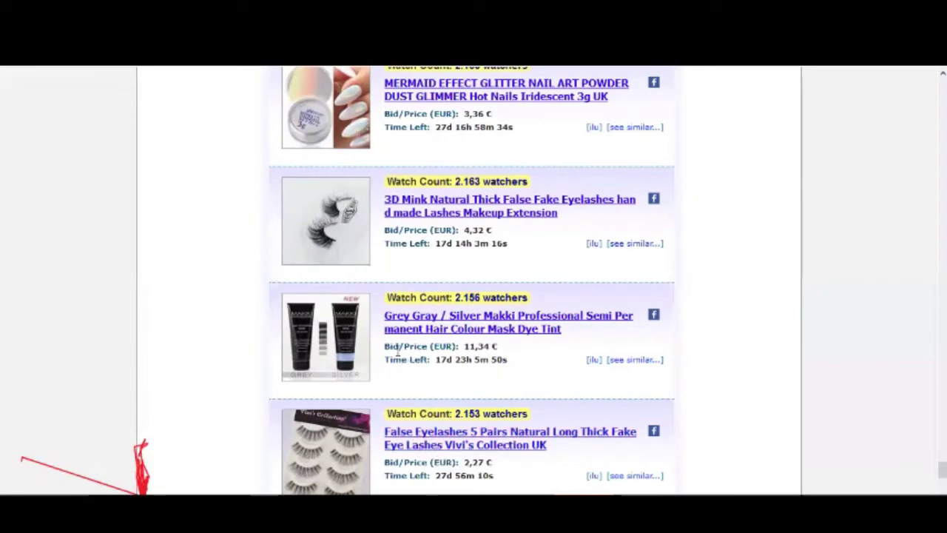
scroll(421, 442, "up", 3)
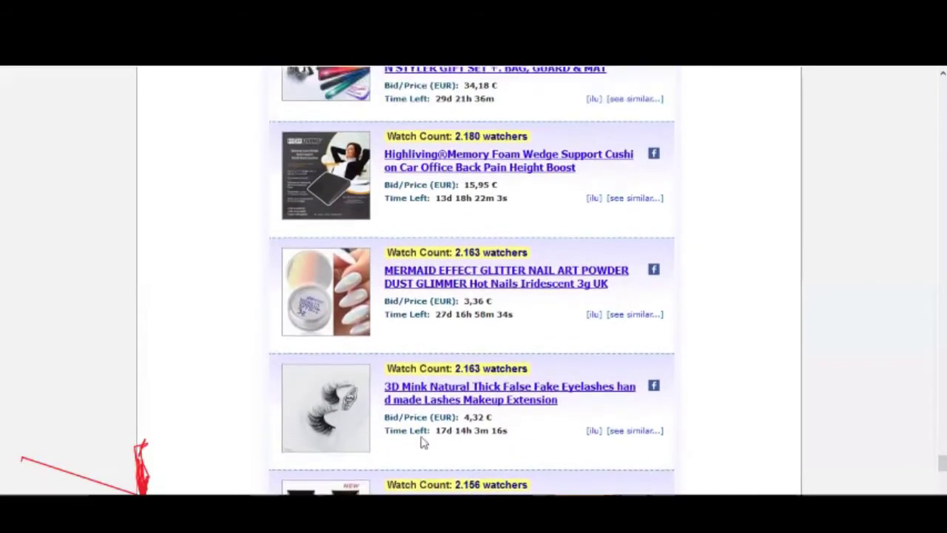
scroll(426, 412, "up", 1)
scroll(408, 370, "up", 2)
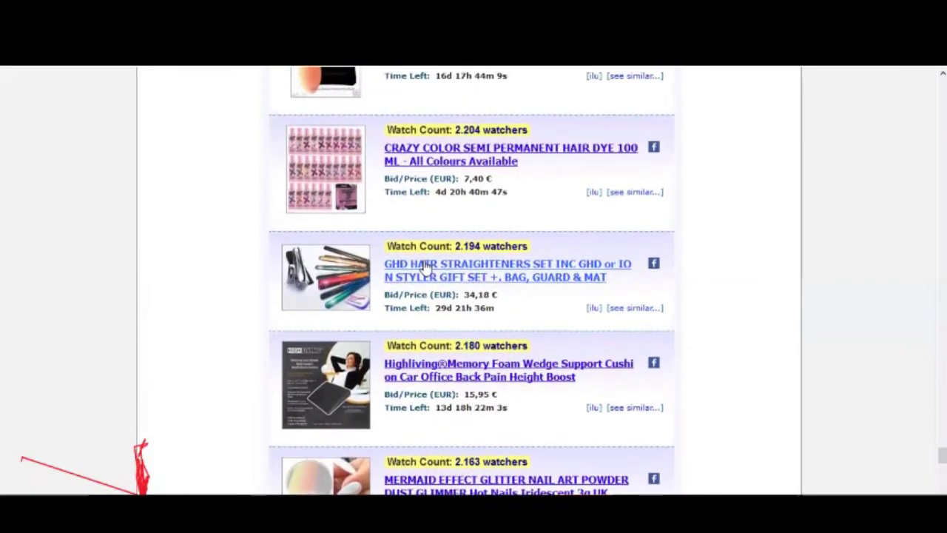
scroll(427, 266, "up", 6)
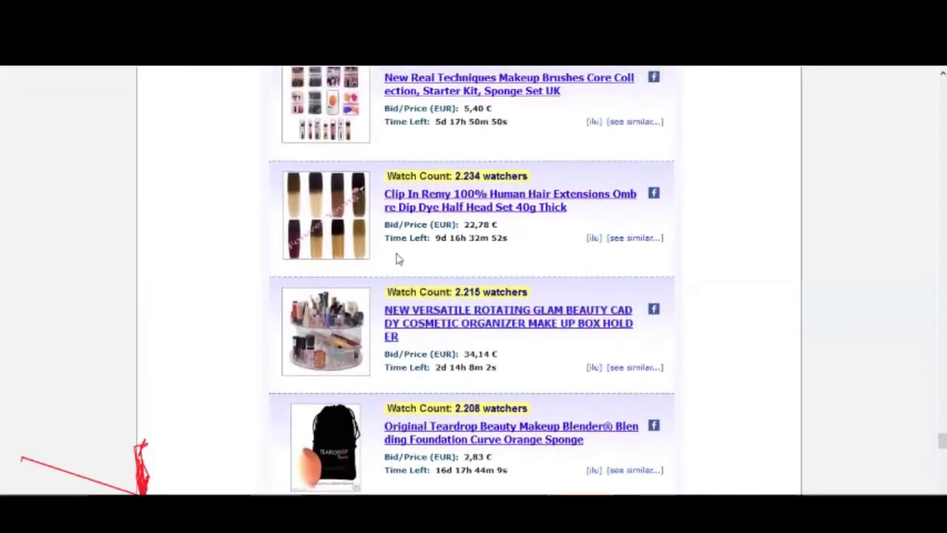
scroll(397, 259, "up", 3)
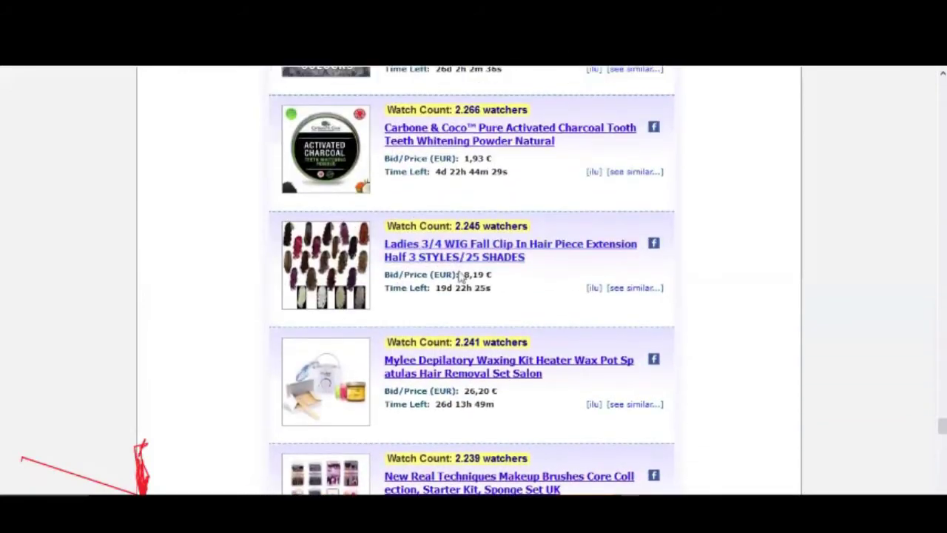
scroll(499, 296, "up", 2)
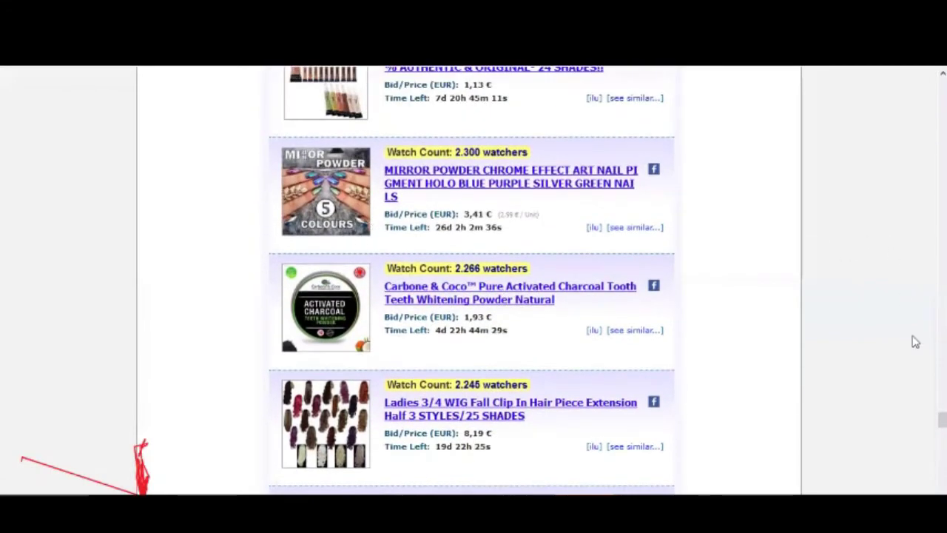
left_click_drag(942, 419, 942, 88)
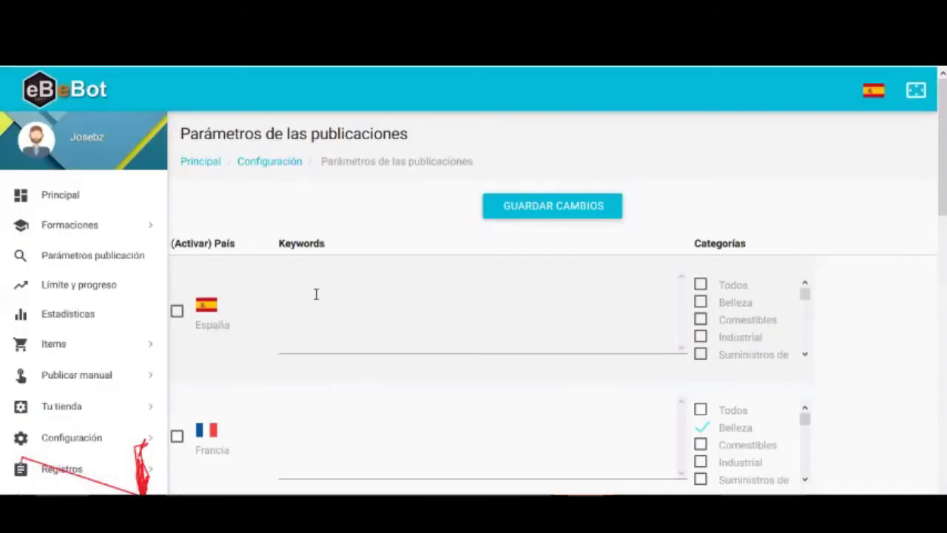
In eBot's publication parameters, enter the keywords "peluca, extension pelo," for España.
left_click(316, 293)
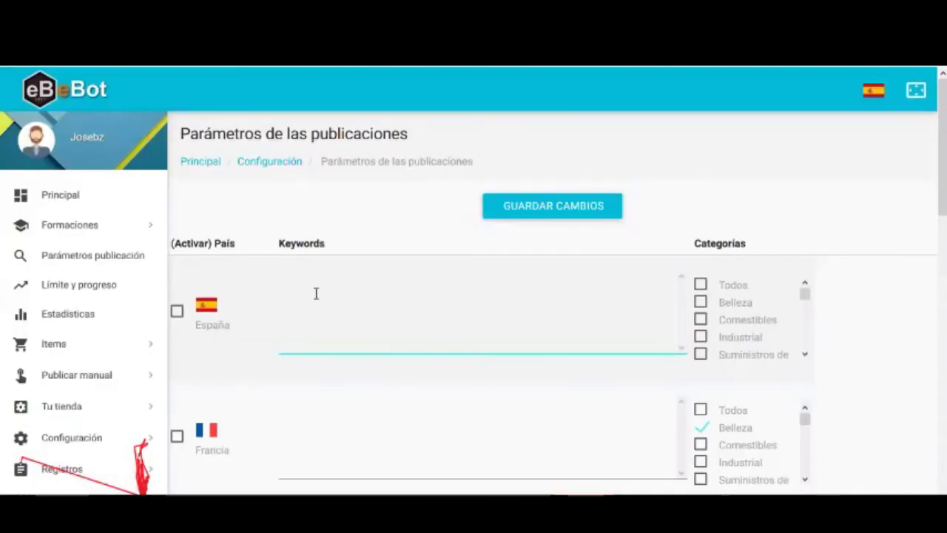
type("peluca, e")
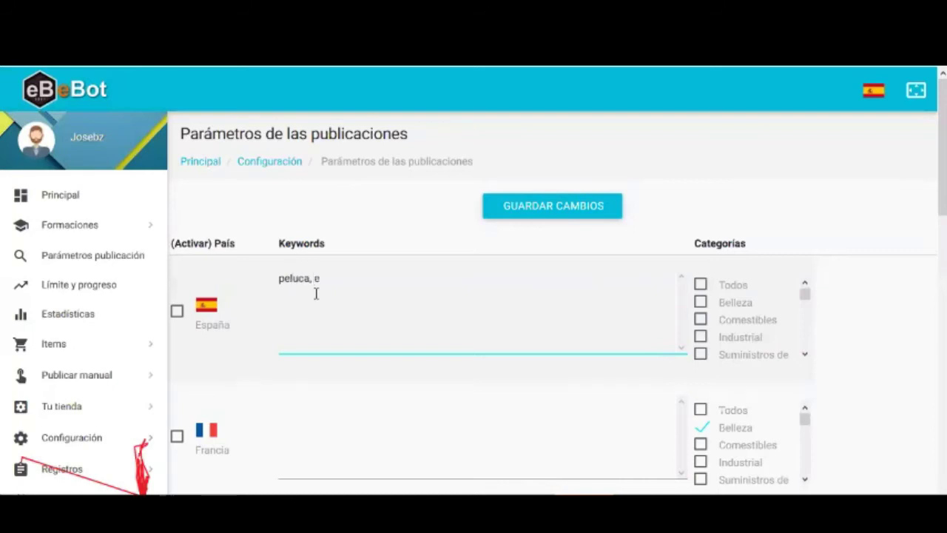
type("tensio")
key("BackSpace")
key("BackSpace")
key("BackSpace")
type("te")
key("BackSpace")
type("x")
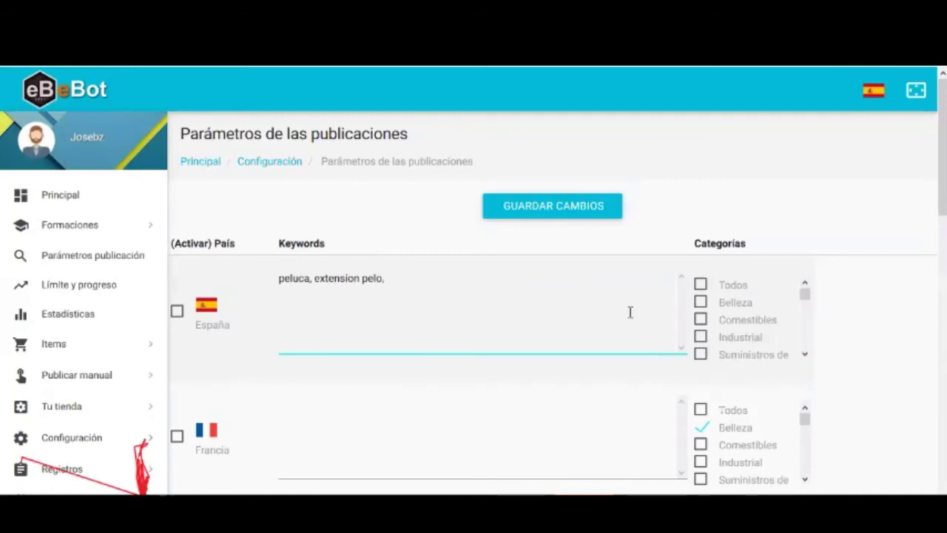
Select the Belleza and Cuidado personal y salud categories for España.
left_click(701, 302)
scroll(806, 357, "down", 4)
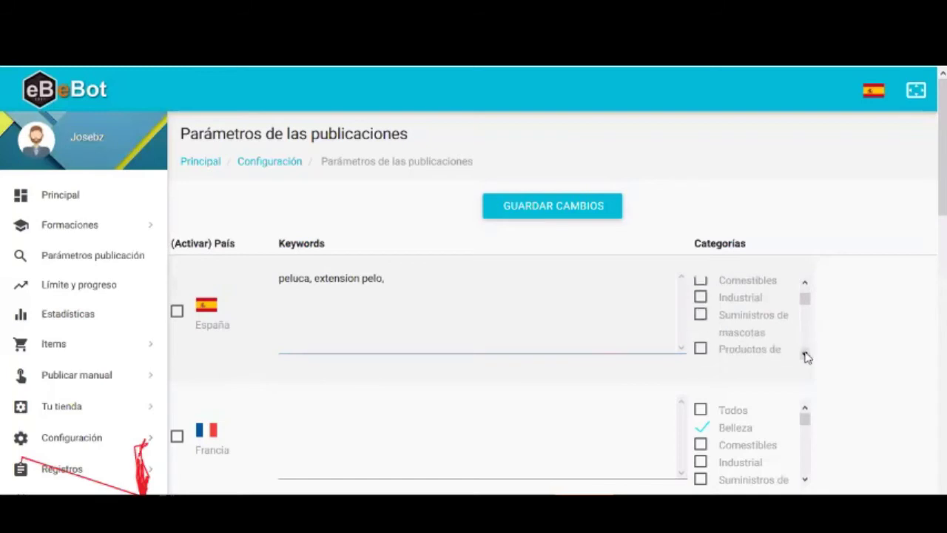
left_click_drag(803, 307, 806, 348)
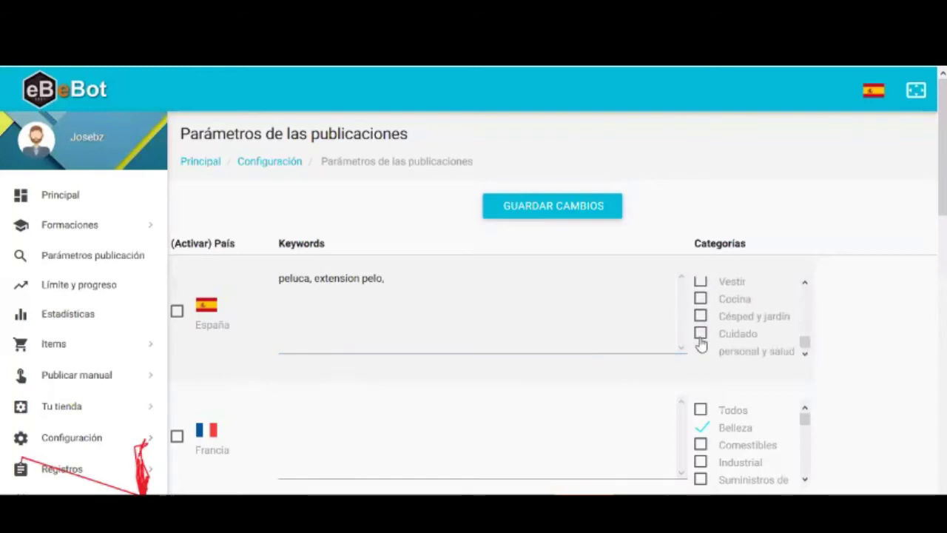
left_click(702, 334)
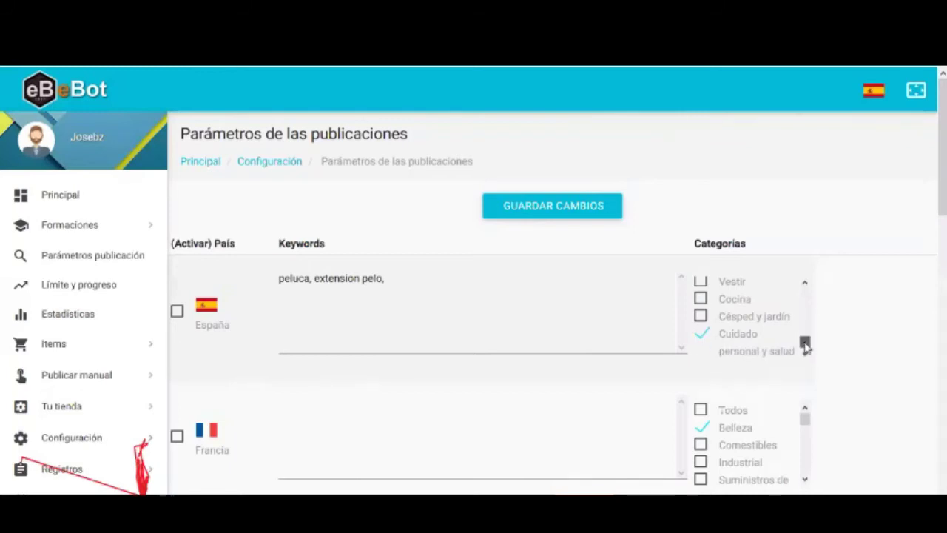
Review España's category list and deselect Juguetes and Artículos deportivos.
scroll(805, 346, "up", 1)
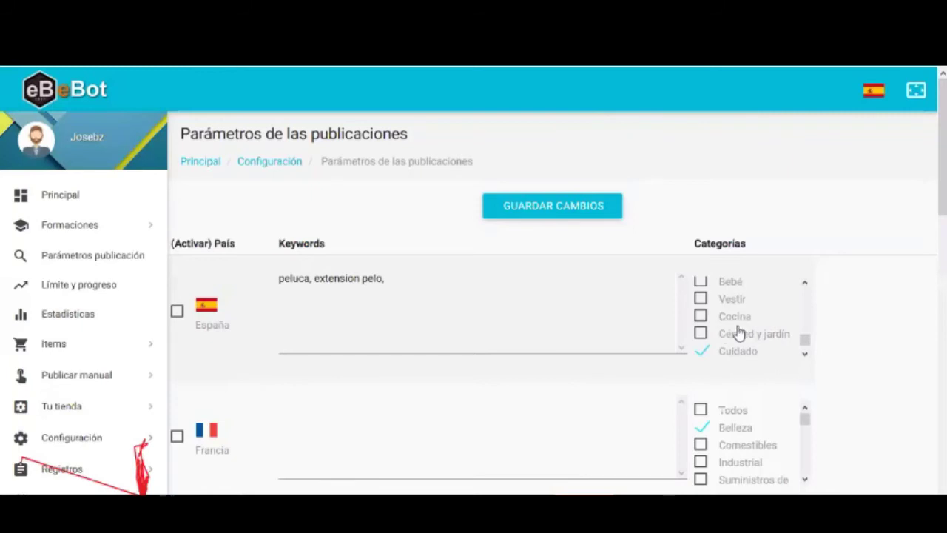
scroll(738, 335, "down", 3)
scroll(742, 340, "up", 3)
scroll(736, 318, "up", 2)
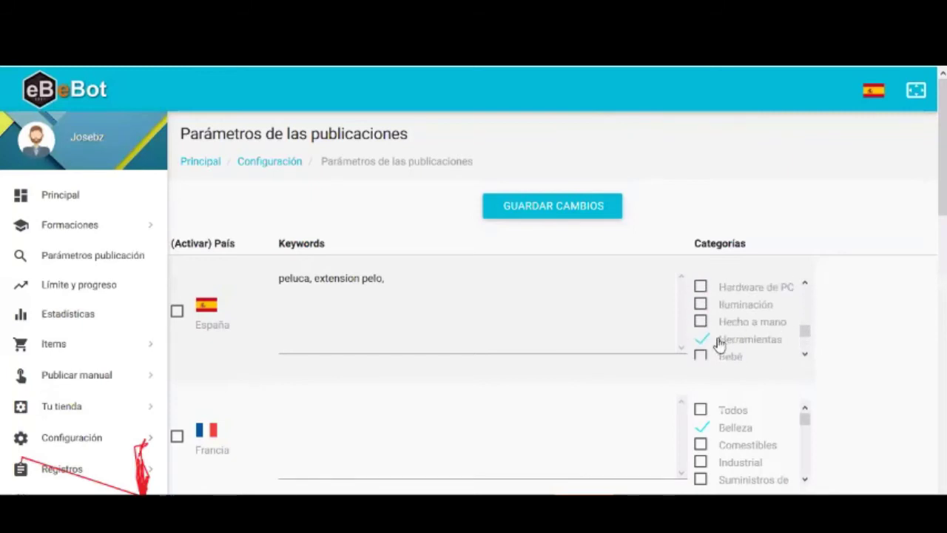
scroll(718, 336, "up", 3)
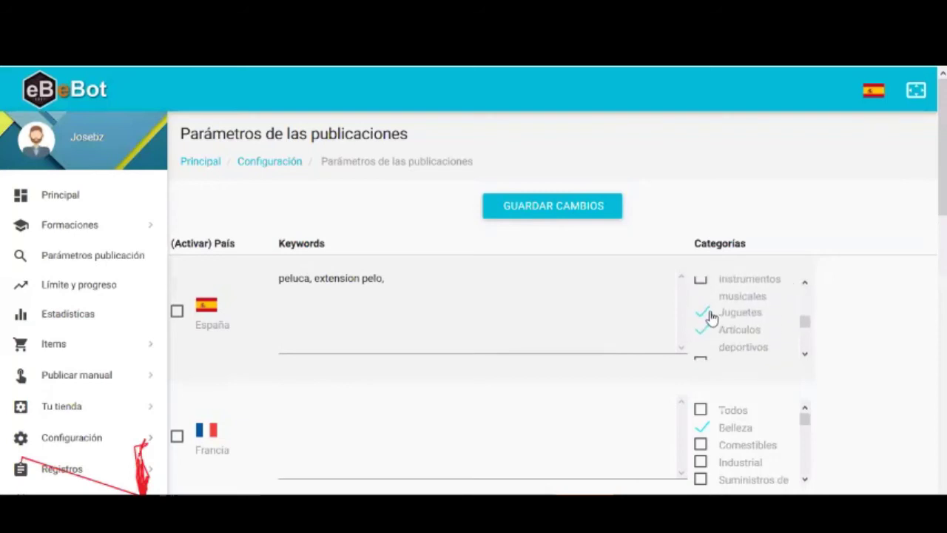
left_click(705, 314)
left_click(704, 330)
scroll(706, 332, "up", 3)
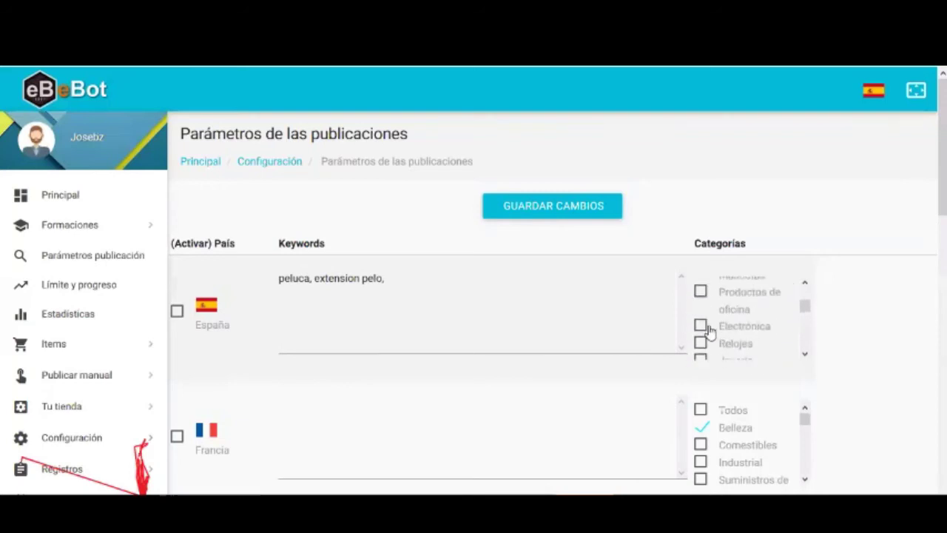
scroll(709, 331, "up", 5)
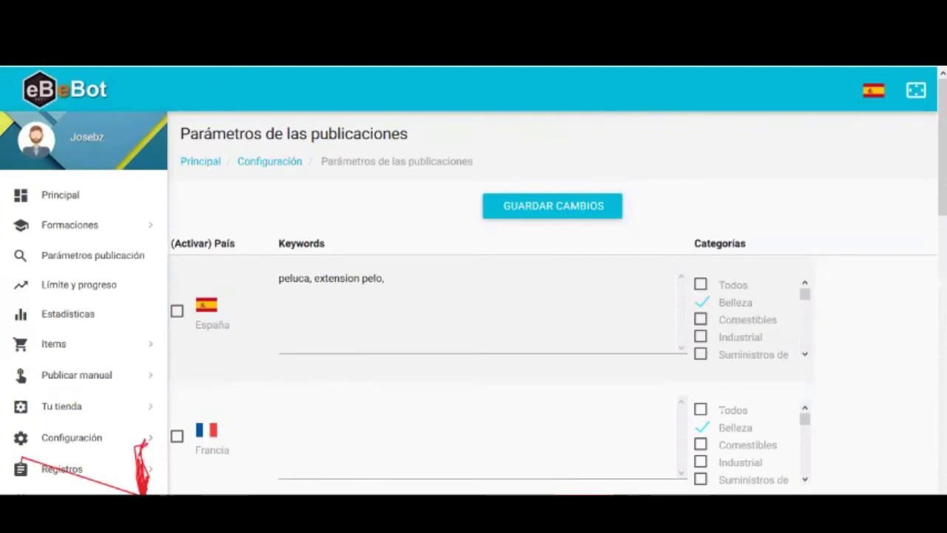
Switch to WatchCount.com and examine the watch counts of the two most-watched Belleza y Salud listings.
key("ctrl+Tab")
scroll(351, 364, "down", 2)
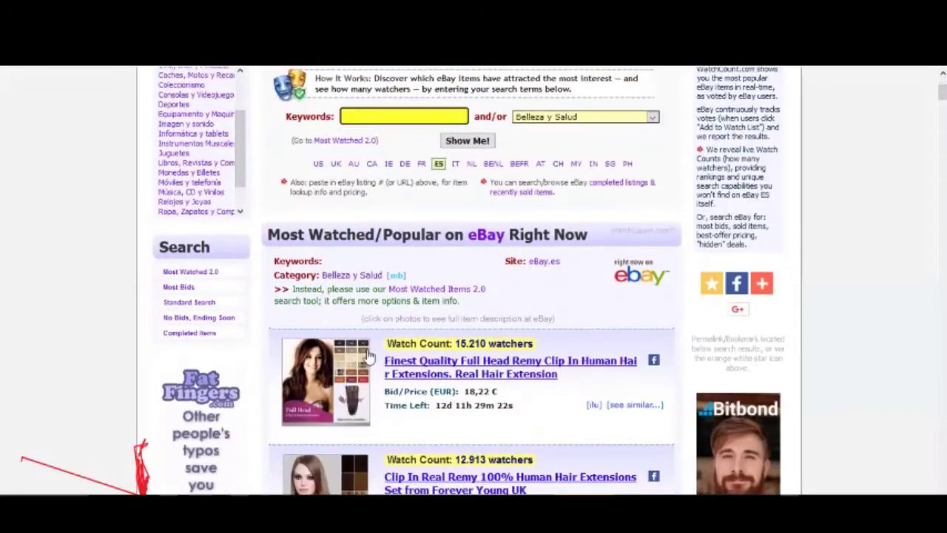
scroll(410, 439, "down", 2)
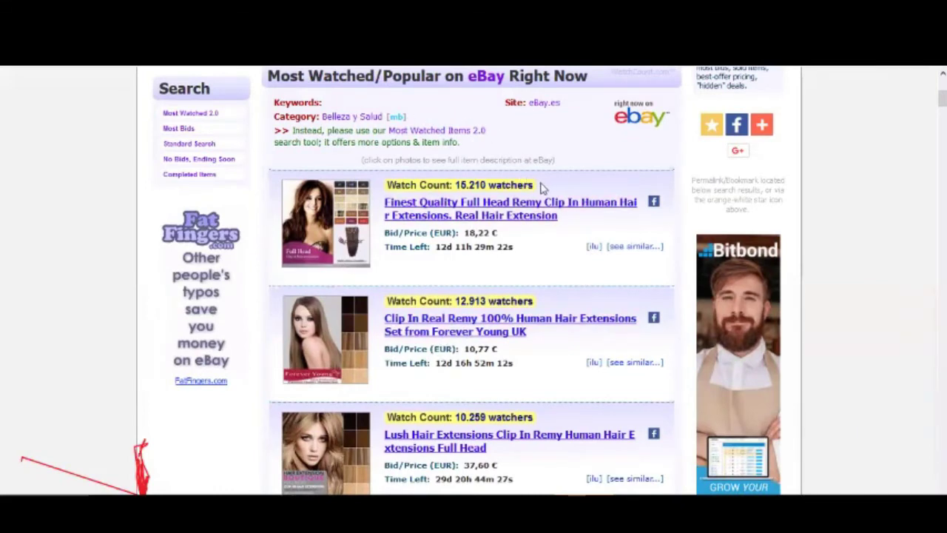
left_click_drag(541, 187, 454, 185)
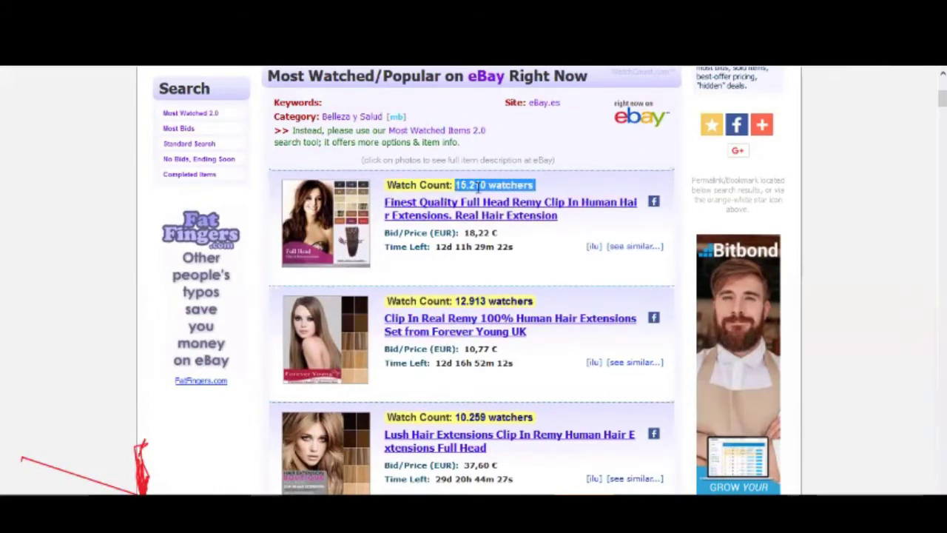
left_click_drag(539, 297, 458, 297)
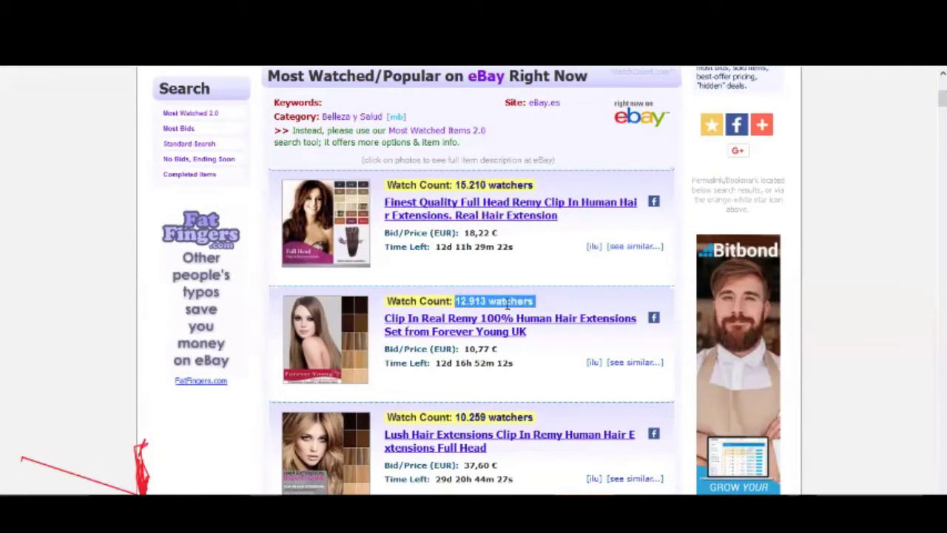
left_click_drag(550, 305, 458, 299)
left_click(466, 287)
scroll(466, 290, "up", 3)
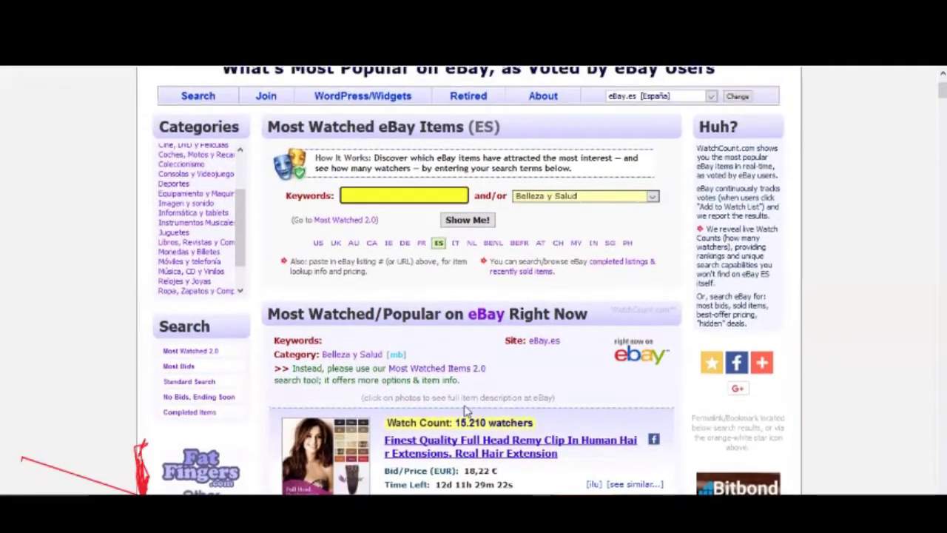
Examine the title and watch count of the first hair extension listing in the most-watched results.
scroll(466, 411, "down", 2)
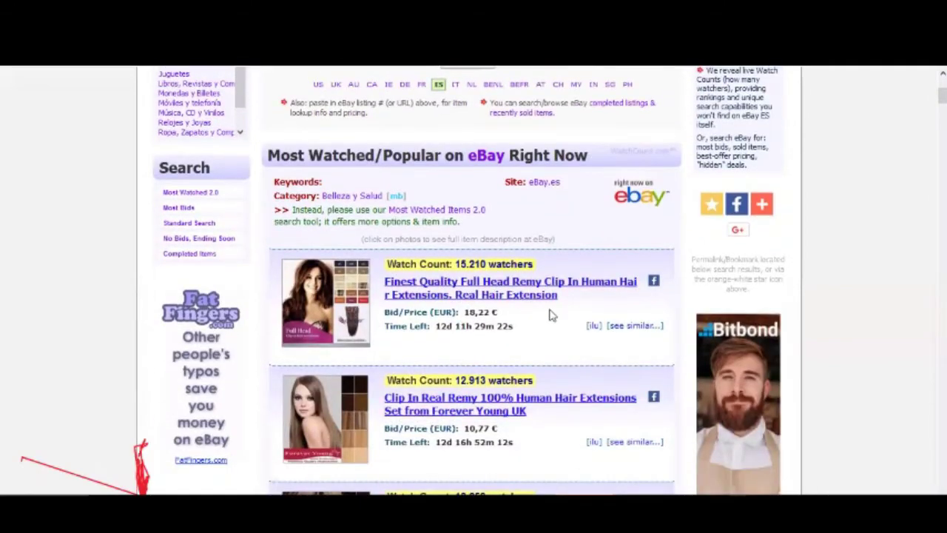
left_click_drag(576, 310, 376, 288)
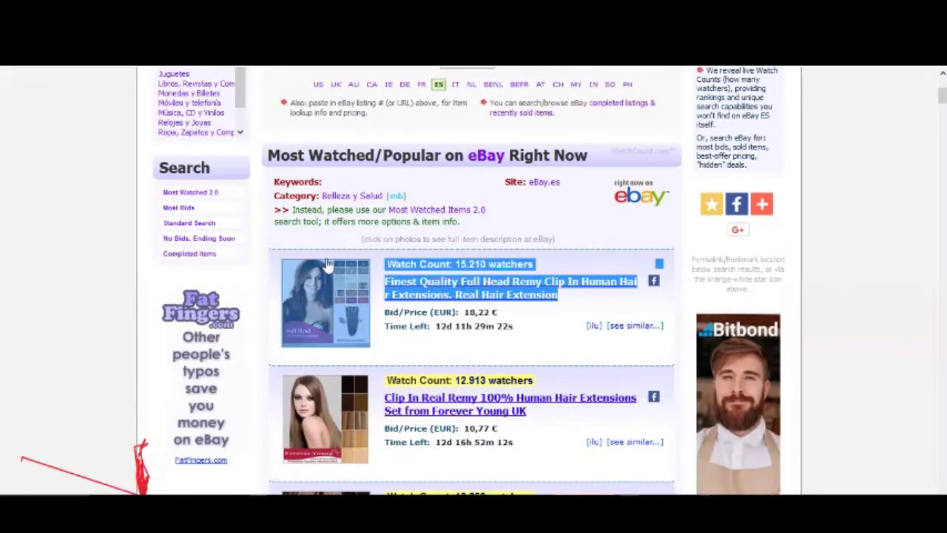
left_click(384, 253)
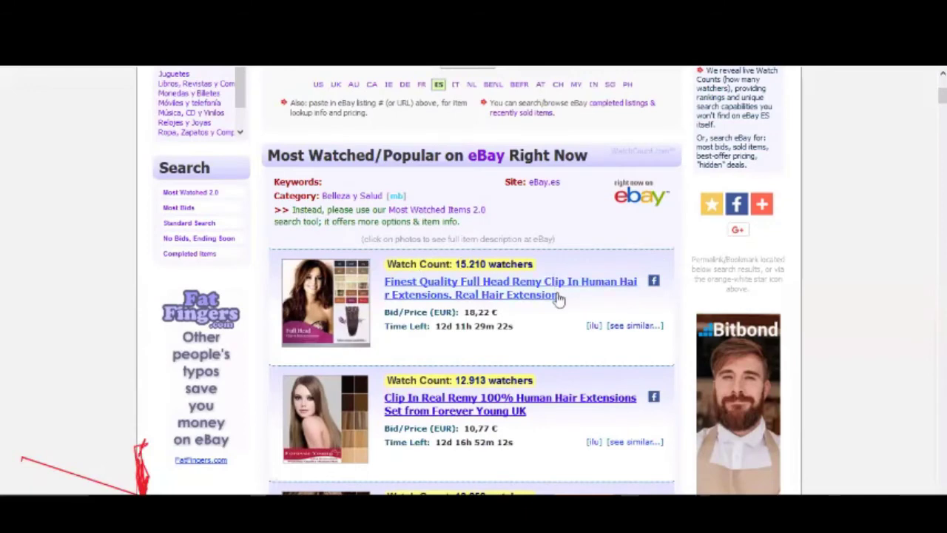
left_click_drag(562, 299, 388, 286)
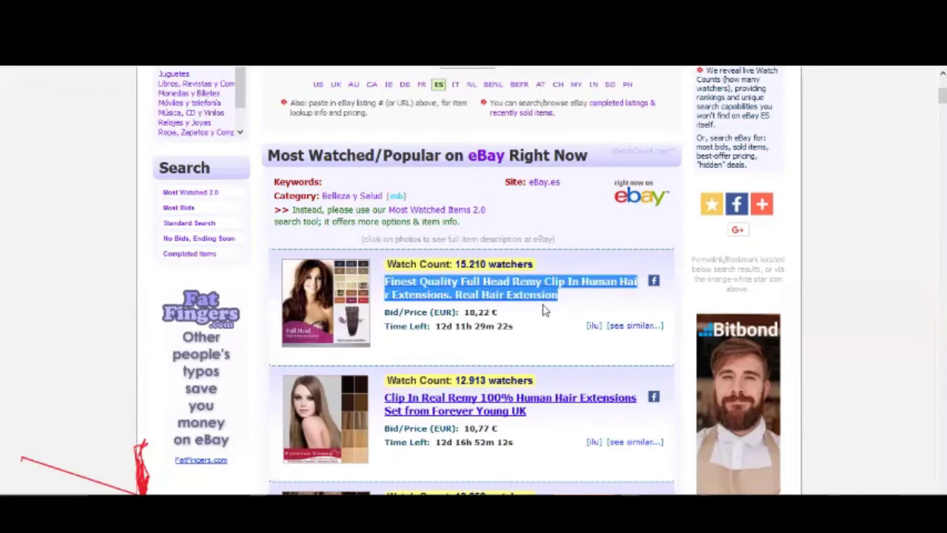
left_click(566, 308)
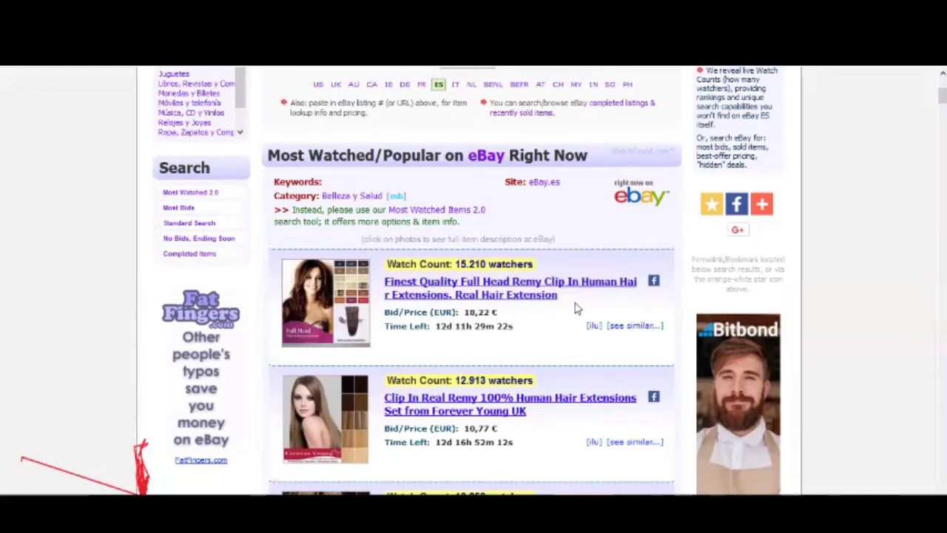
left_click_drag(575, 303, 381, 260)
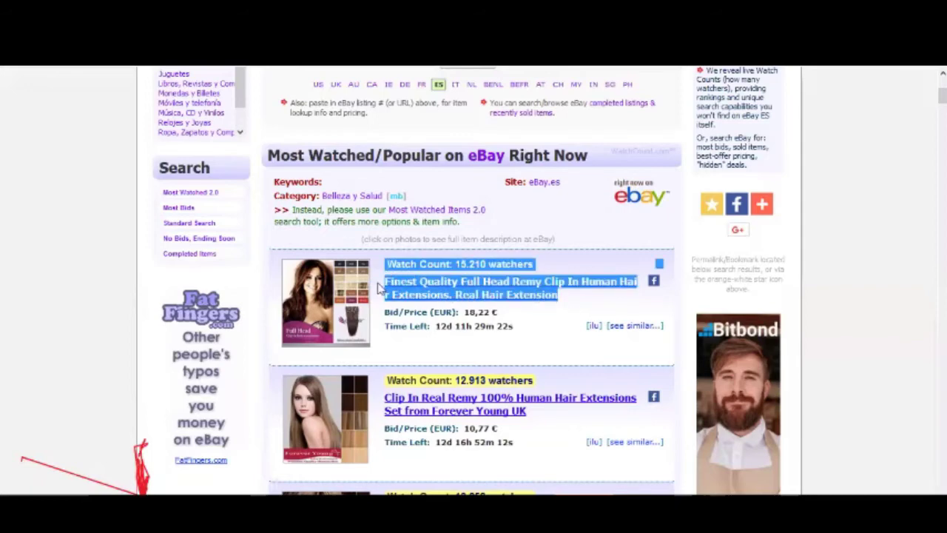
left_click(575, 259)
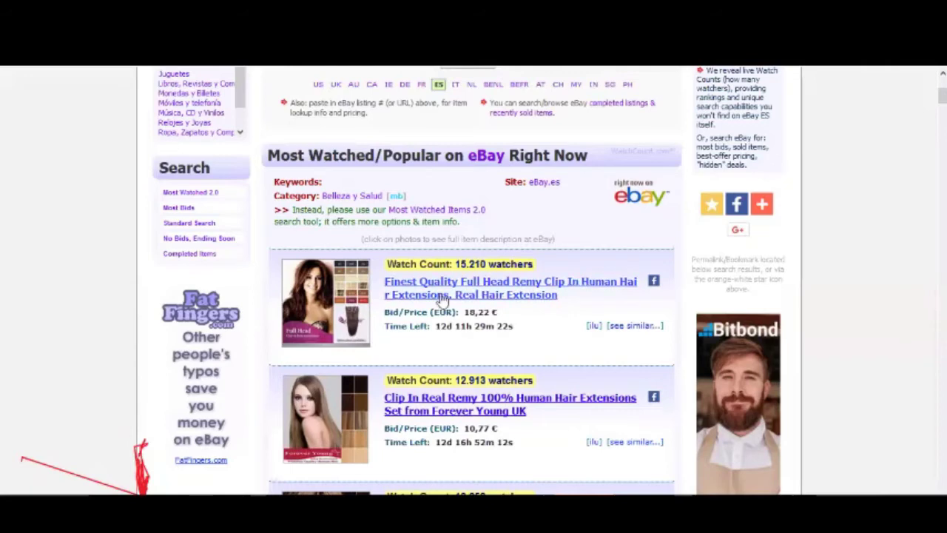
Check WatchCount.com's category list, then switch to eBot and select Industrial instead of Belleza in España's categories.
scroll(464, 311, "up", 3)
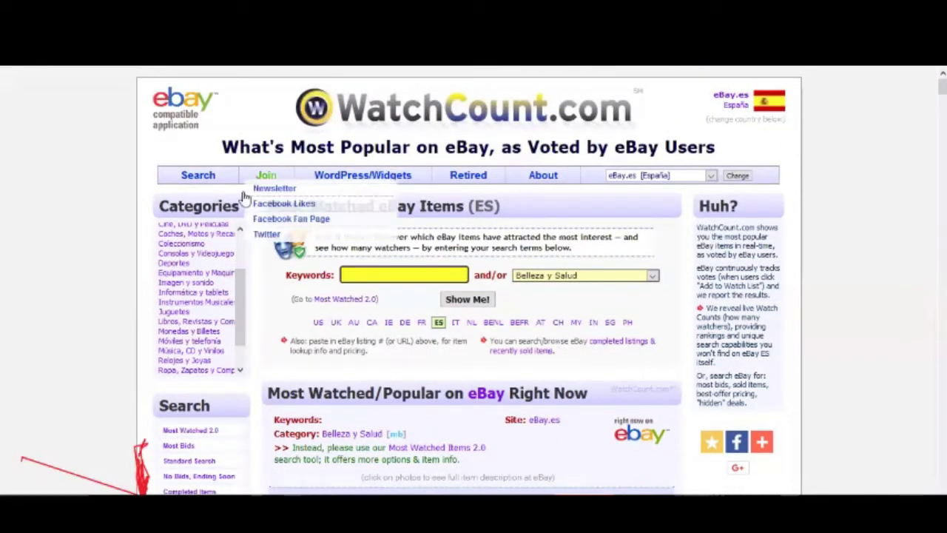
mouse_move(198, 178)
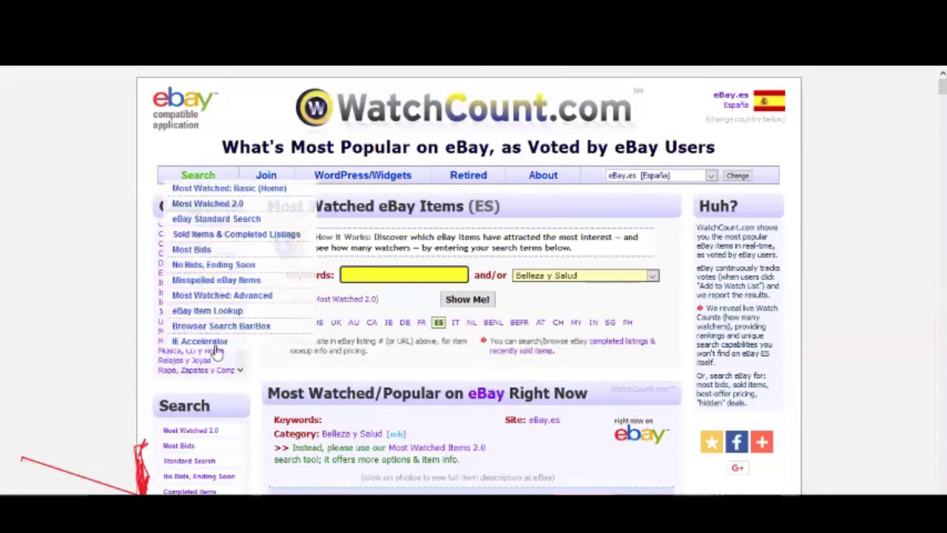
scroll(238, 335, "up", 2)
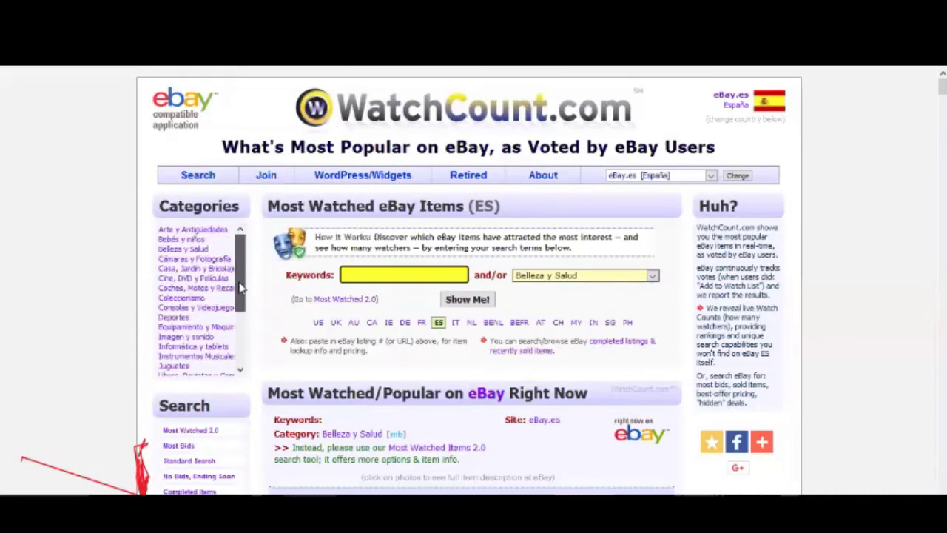
scroll(243, 362, "down", 6)
scroll(244, 373, "down", 3)
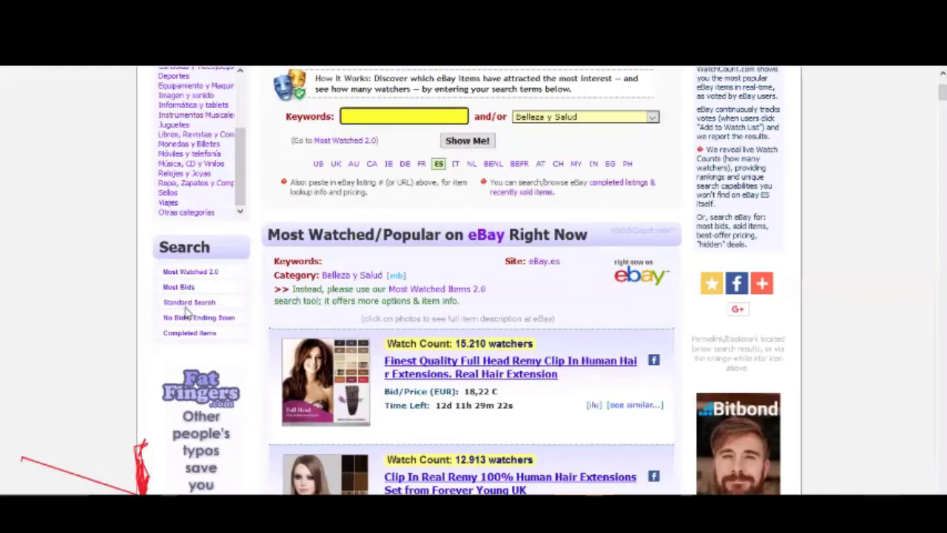
scroll(207, 321, "up", 2)
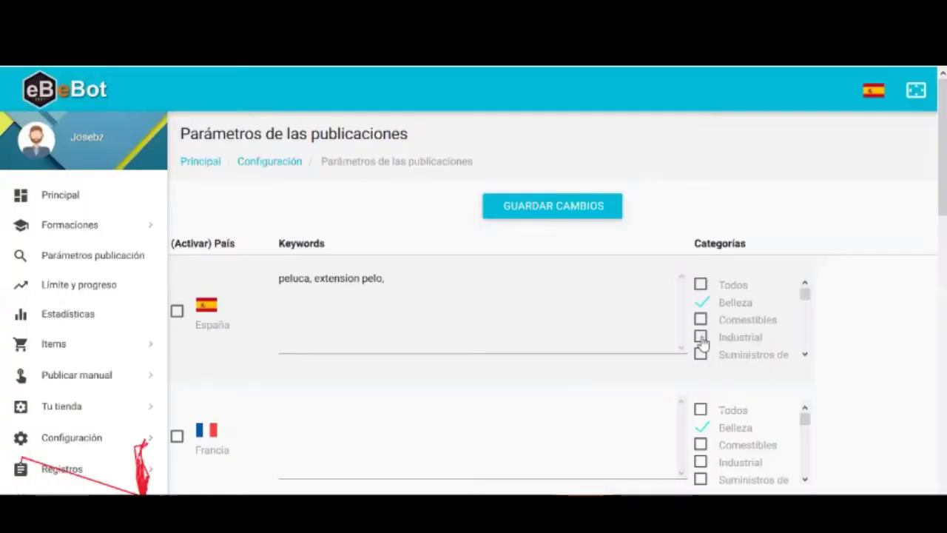
left_click(700, 336)
left_click(700, 302)
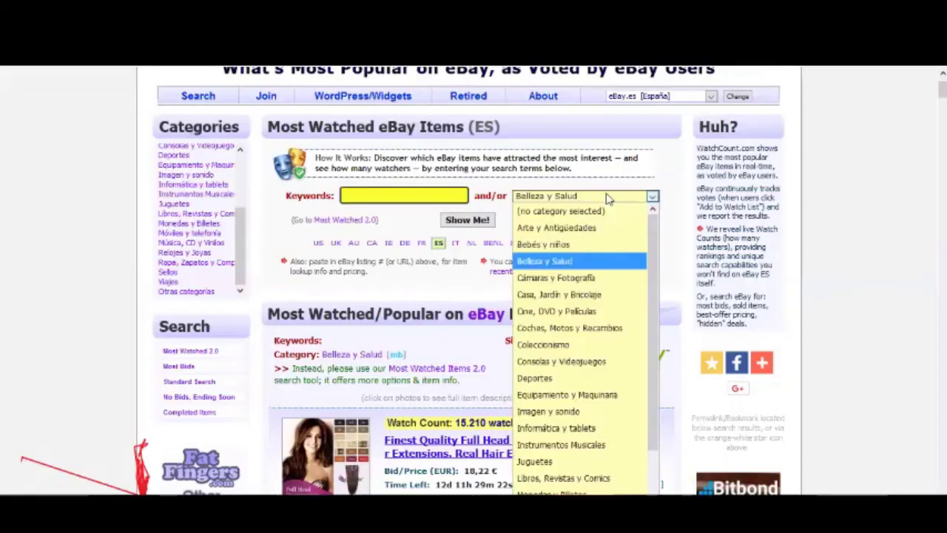
Switch to WatchCount.com and show the most-watched eBay.es items in the Equipamiento y Maquinaria category.
left_click(611, 198)
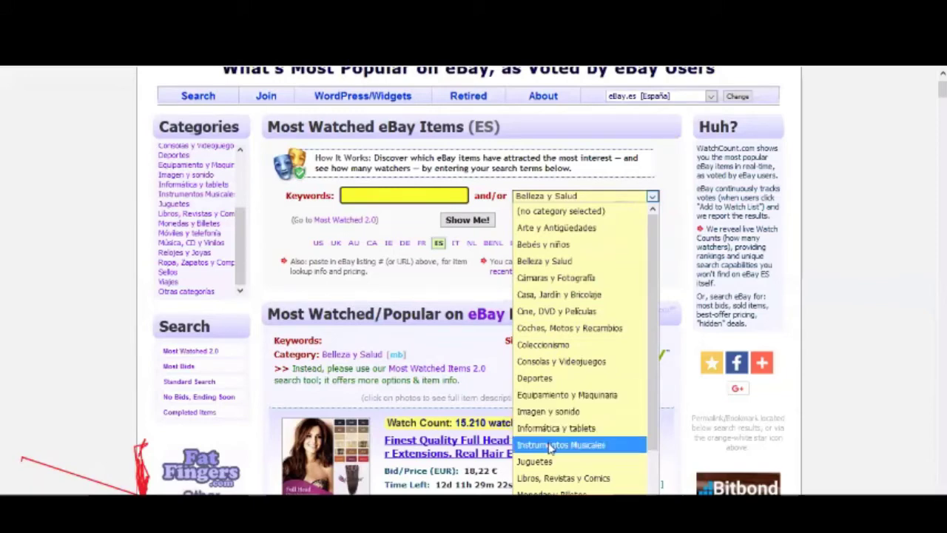
scroll(549, 446, "down", 4)
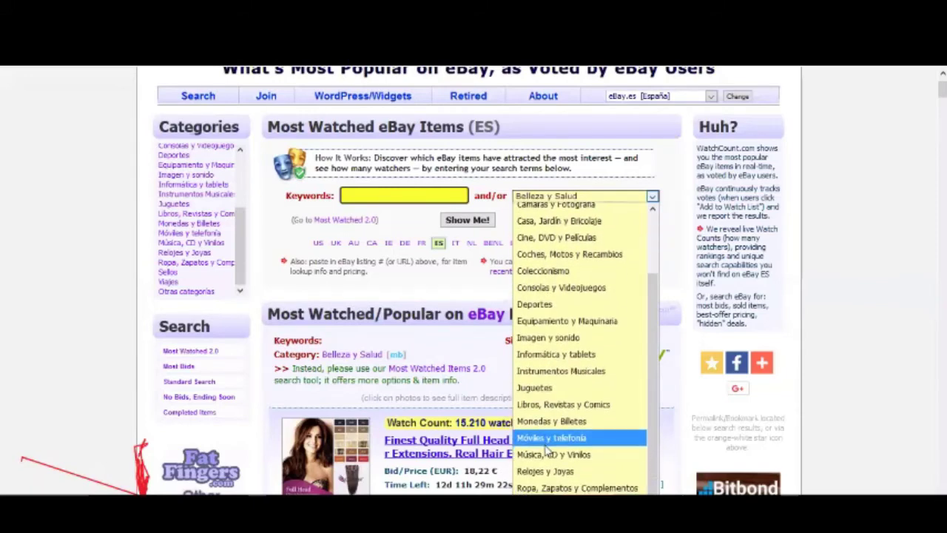
scroll(548, 420, "up", 3)
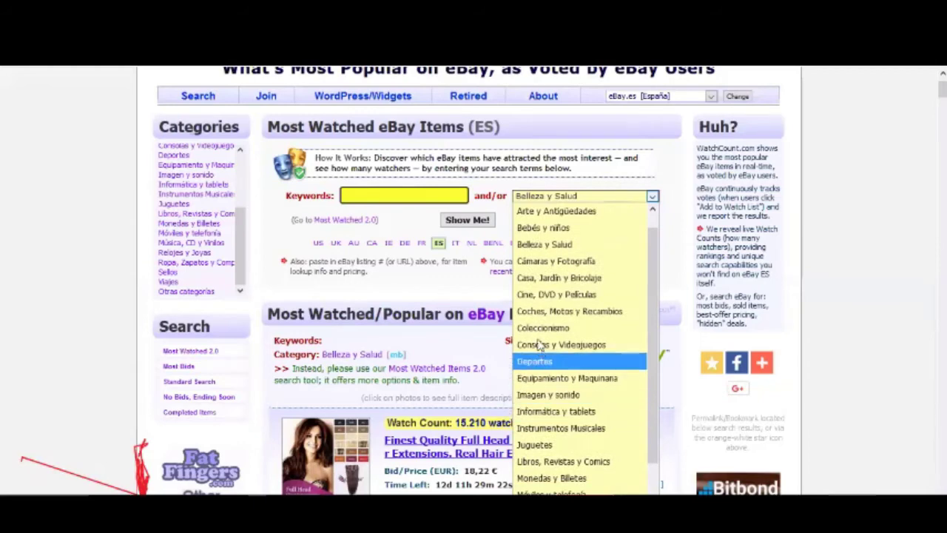
scroll(541, 303, "up", 1)
scroll(547, 339, "down", 2)
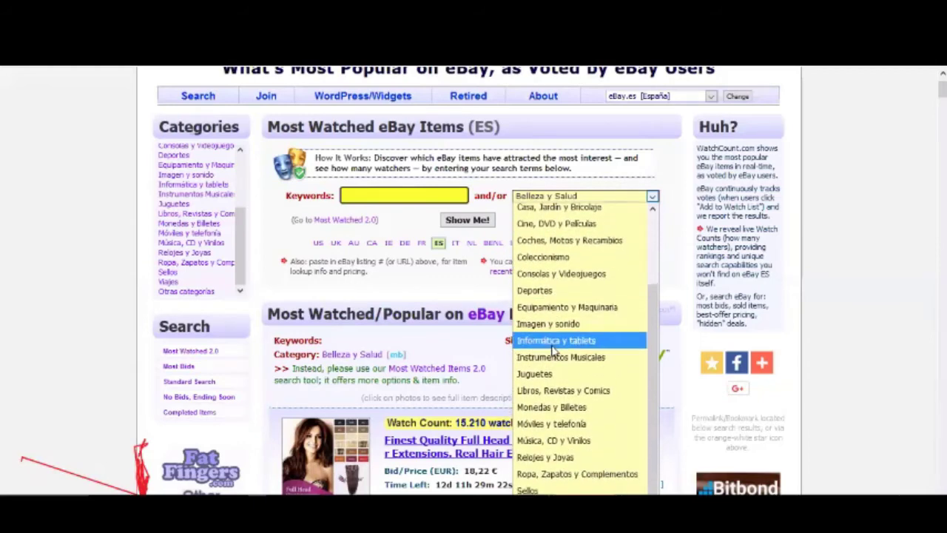
scroll(551, 449, "up", 2)
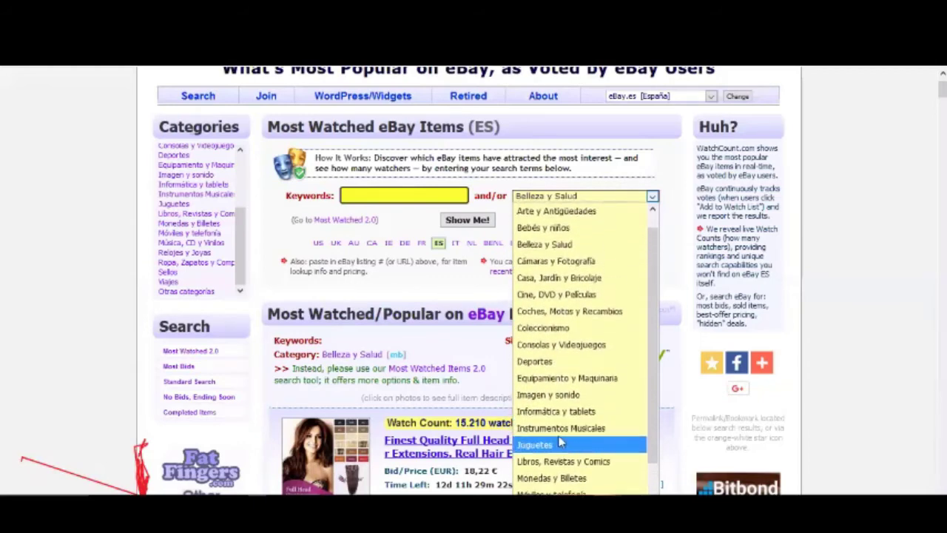
left_click(547, 378)
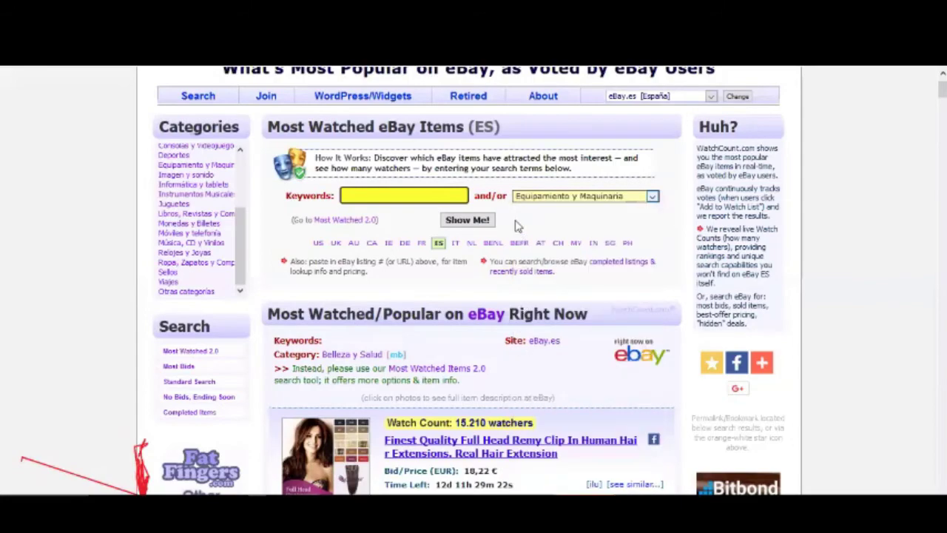
left_click(468, 221)
Examine the title and watch count of the Mens Cargo Combat Work Trousers listing heading the results.
scroll(377, 296, "down", 6)
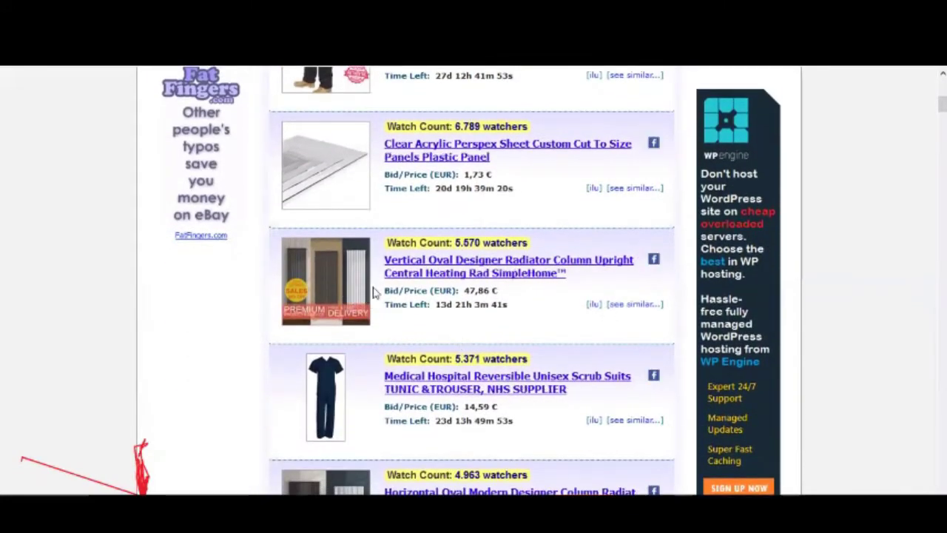
scroll(374, 293, "up", 1)
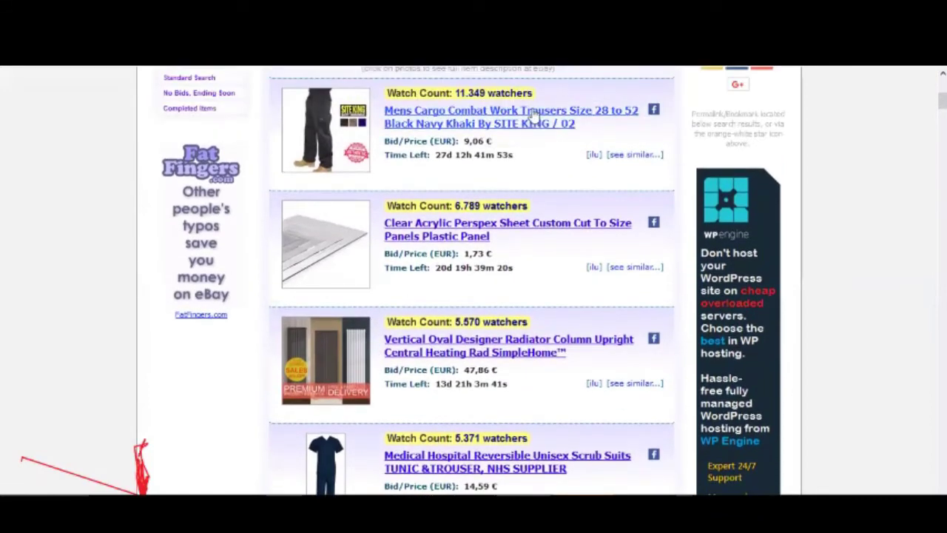
left_click_drag(545, 94, 401, 94)
left_click(583, 148)
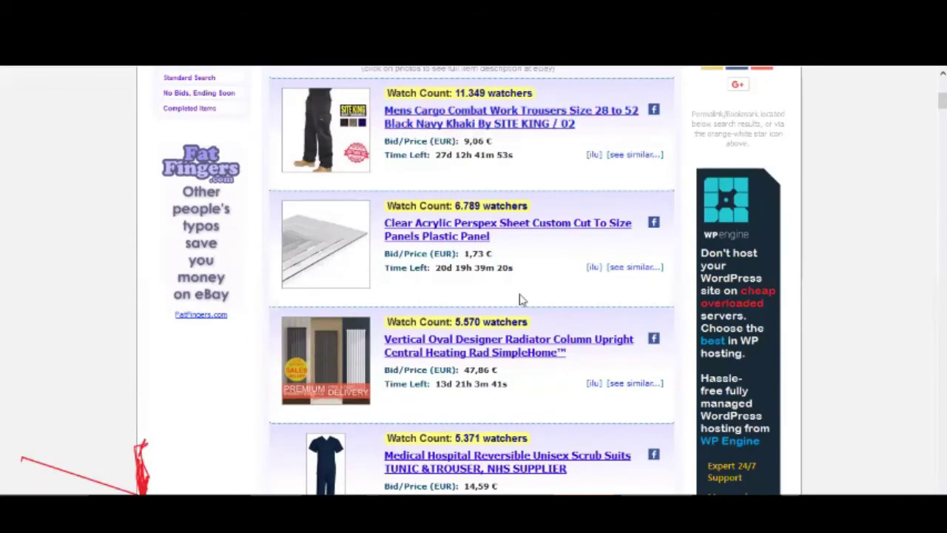
Look through the following Equipamiento y Maquinaria listings and open the Stapelboxen Wandregal 32tlg storage box listing on eBay.
scroll(520, 299, "down", 1)
scroll(523, 298, "down", 2)
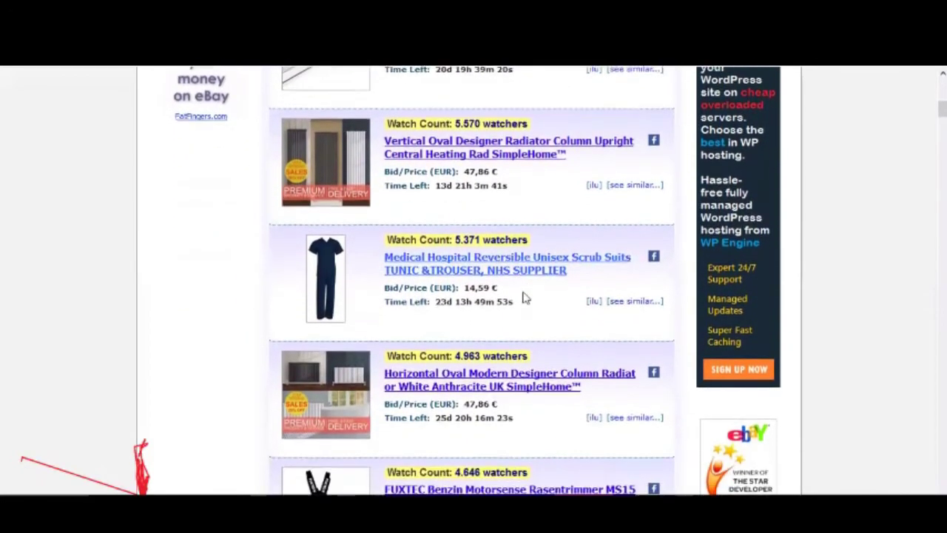
scroll(522, 298, "down", 1)
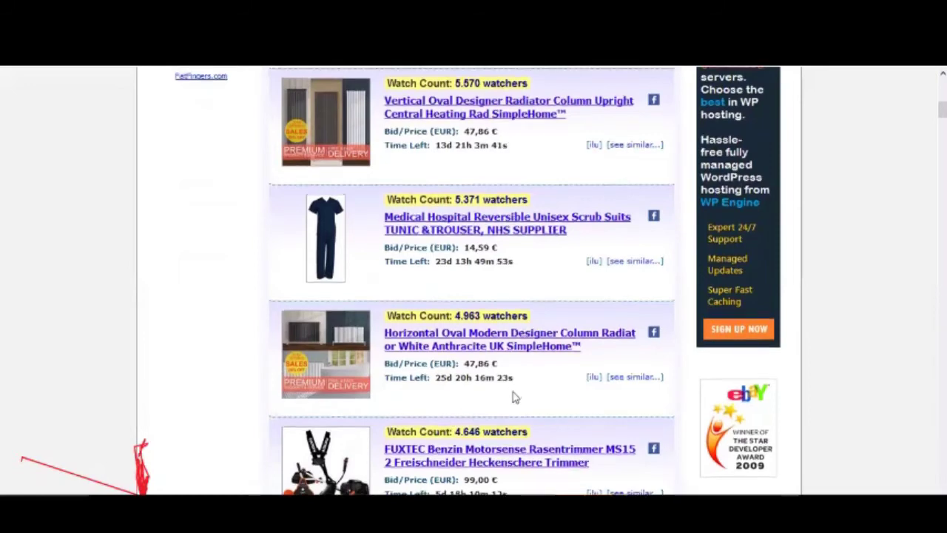
scroll(513, 395, "down", 2)
scroll(448, 453, "down", 1)
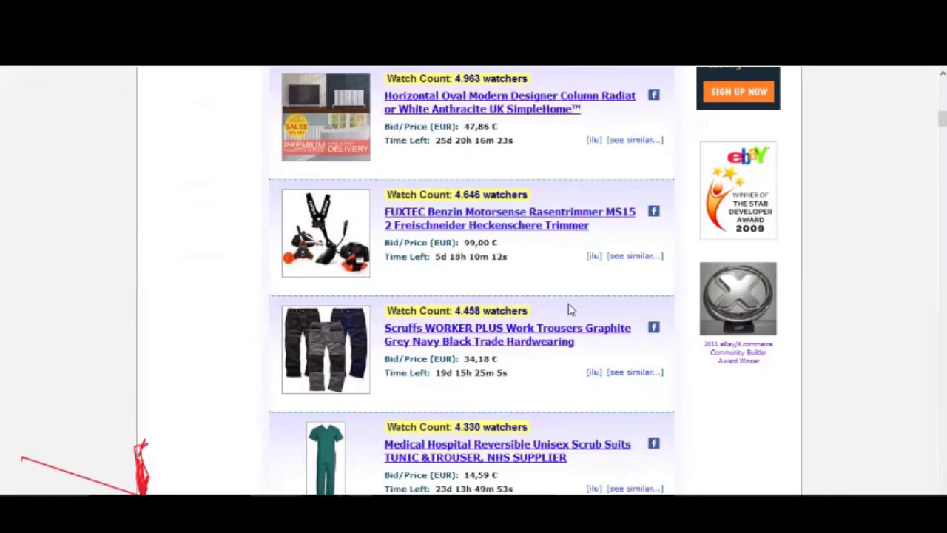
scroll(570, 309, "down", 5)
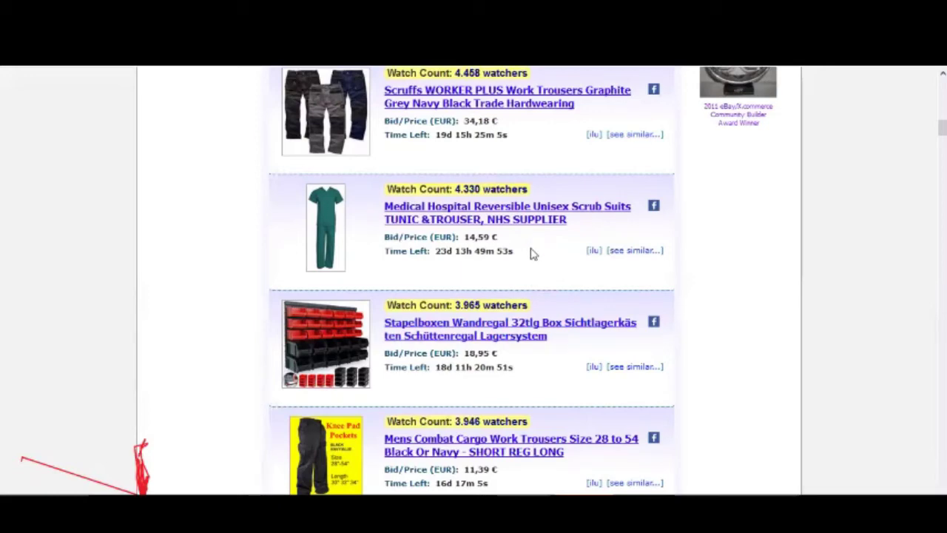
left_click(507, 334)
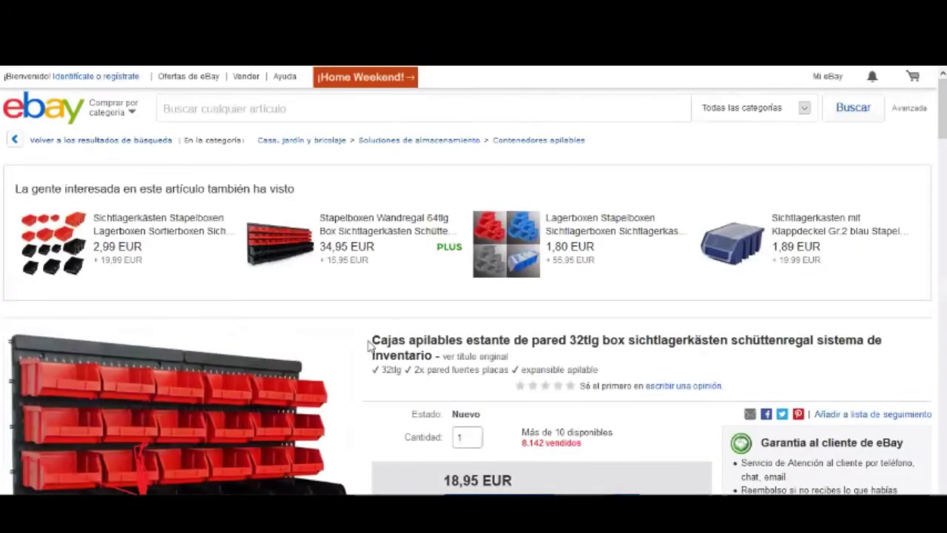
Examine the eBay listing's title for keywords, focusing on "Cajas apilables estante", along with its product details.
left_click_drag(368, 344, 530, 355)
left_click(539, 328)
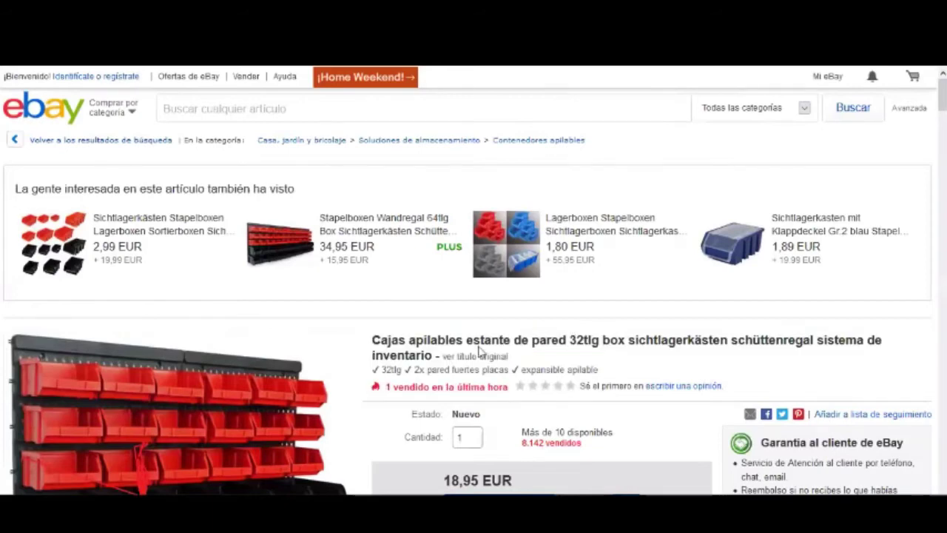
scroll(444, 370, "down", 1)
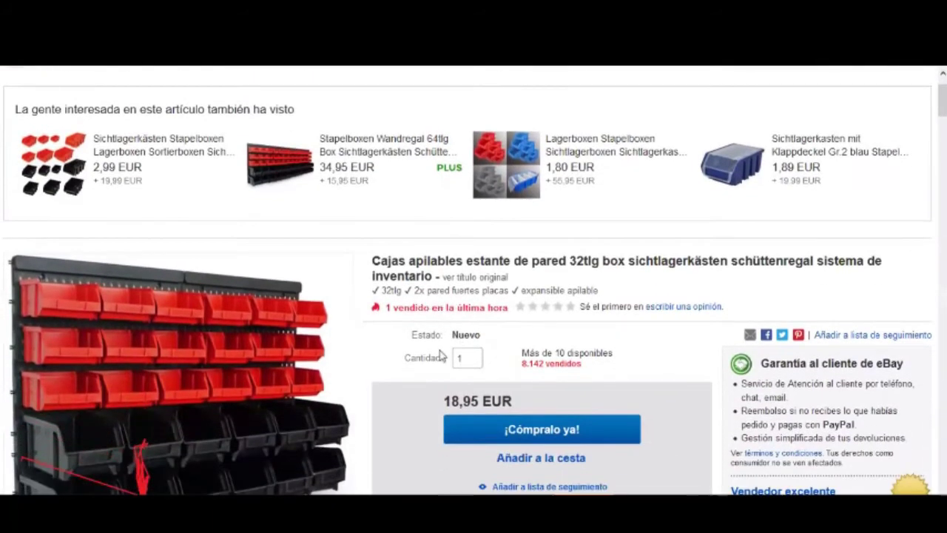
scroll(591, 370, "down", 1)
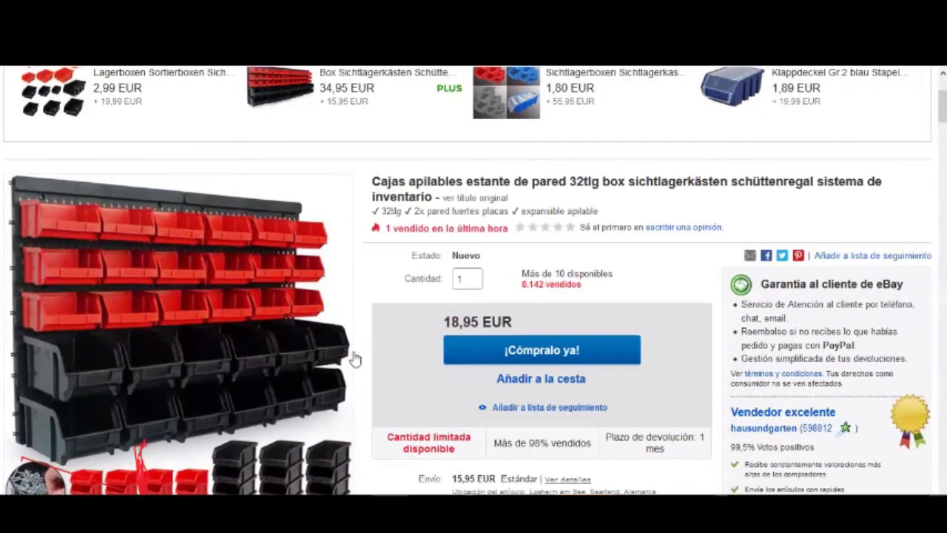
mouse_move(385, 188)
left_mouse_down()
mouse_move(512, 181)
mouse_move(372, 185)
left_mouse_up()
left_click(512, 181)
left_click(512, 182)
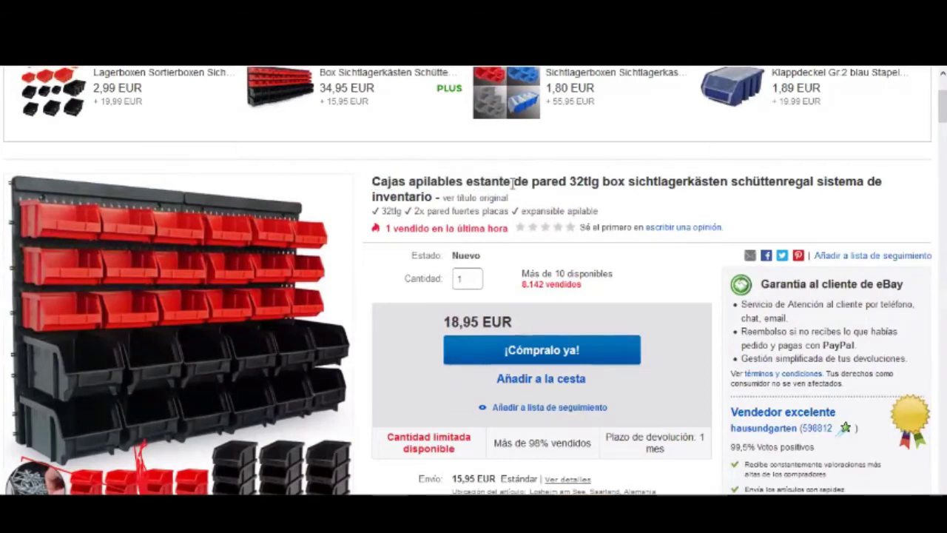
left_click_drag(511, 183, 449, 173)
left_click(449, 174)
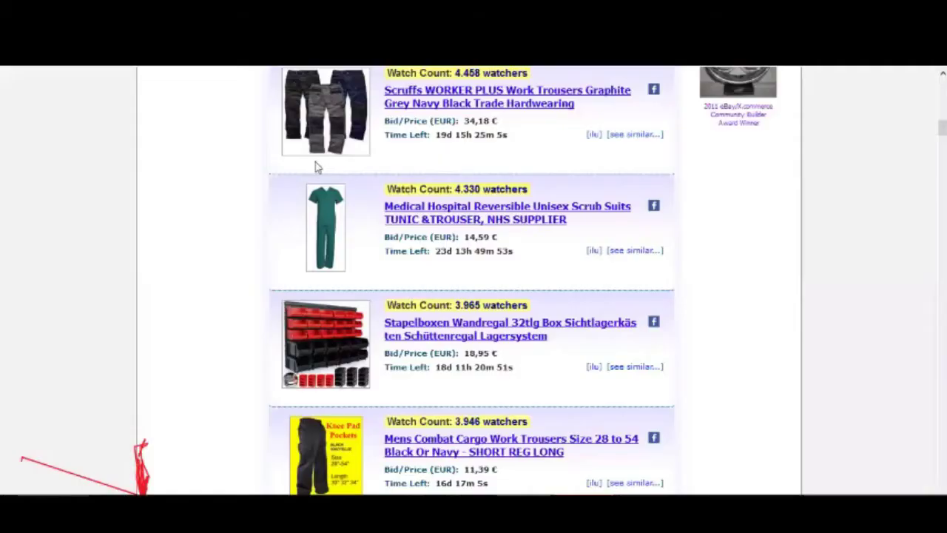
Return to the WatchCount.com results and look through the remaining Equipamiento y Maquinaria listings.
scroll(377, 448, "down", 4)
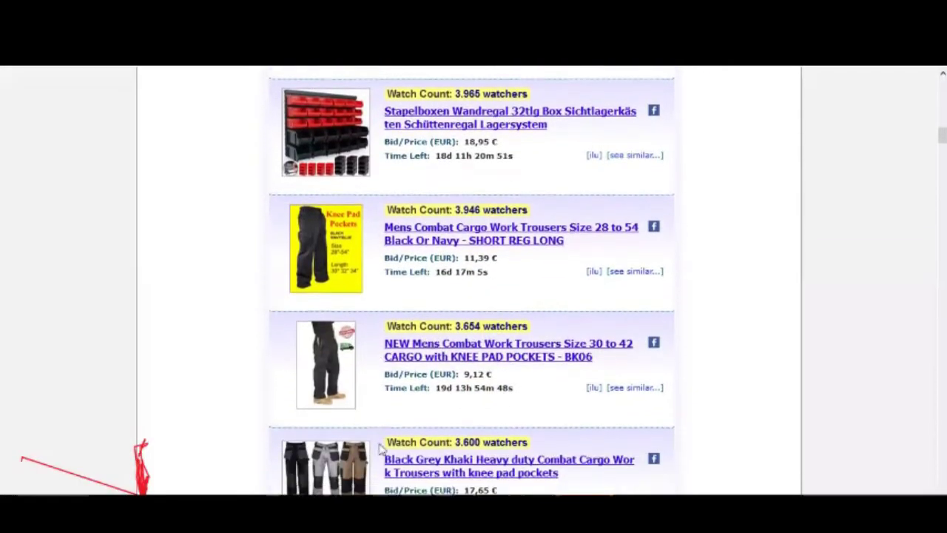
scroll(464, 396, "down", 8)
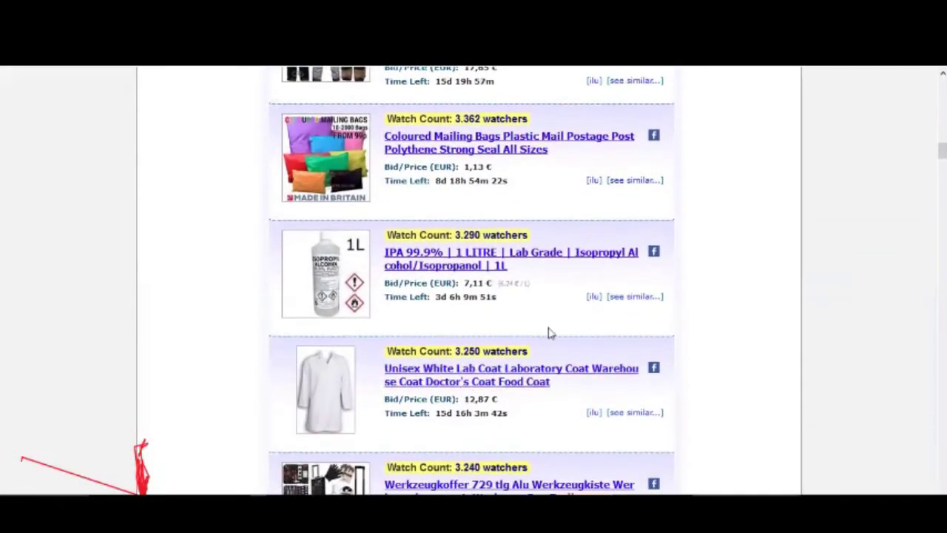
left_click_drag(941, 161, 941, 83)
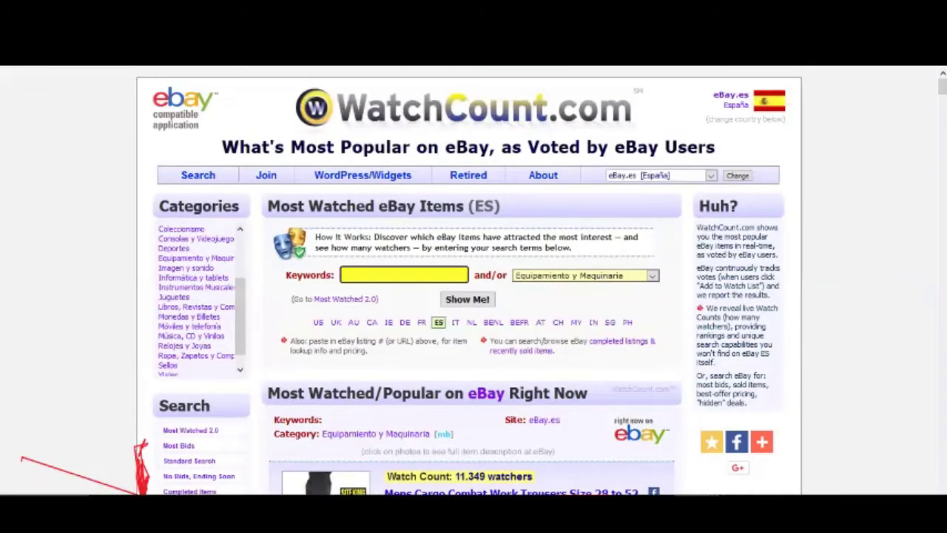
Switch to eBot and review España's category list from Industrial down to Juguetes.
key("ctrl+Tab")
scroll(769, 396, "down", 1)
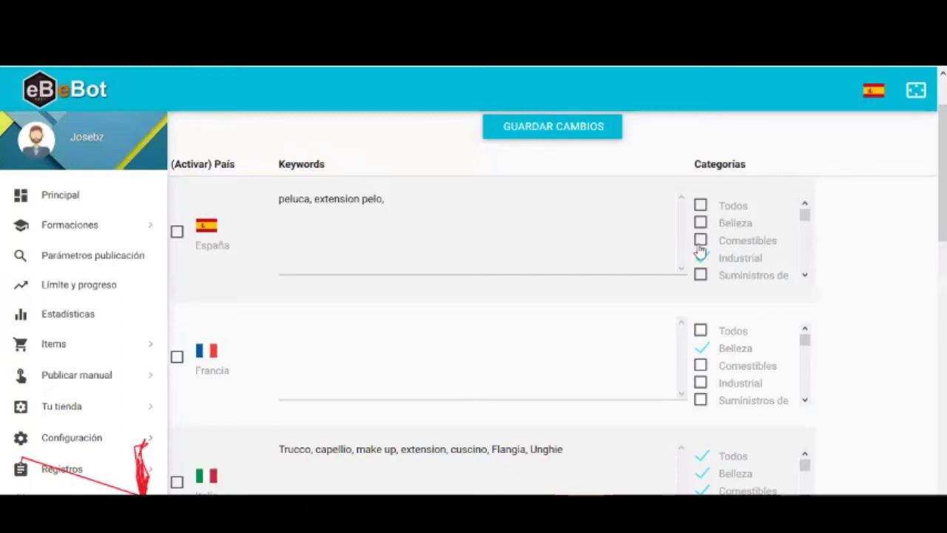
left_click(805, 275)
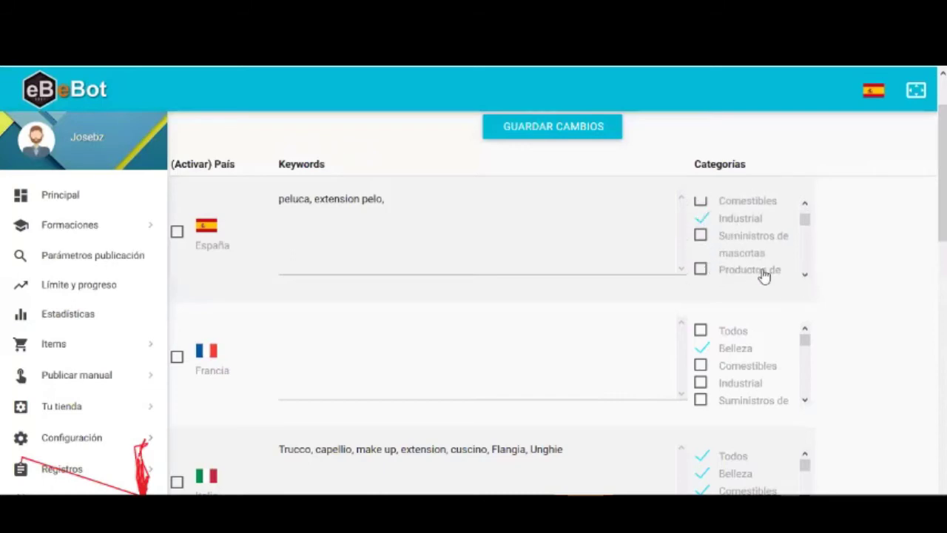
left_click(805, 277)
left_click(805, 277)
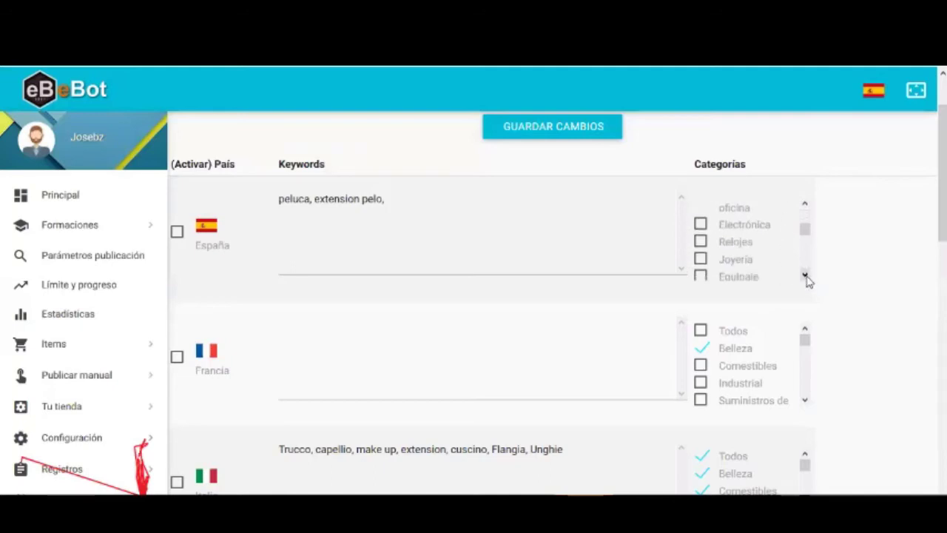
left_click(806, 277)
left_click(804, 275)
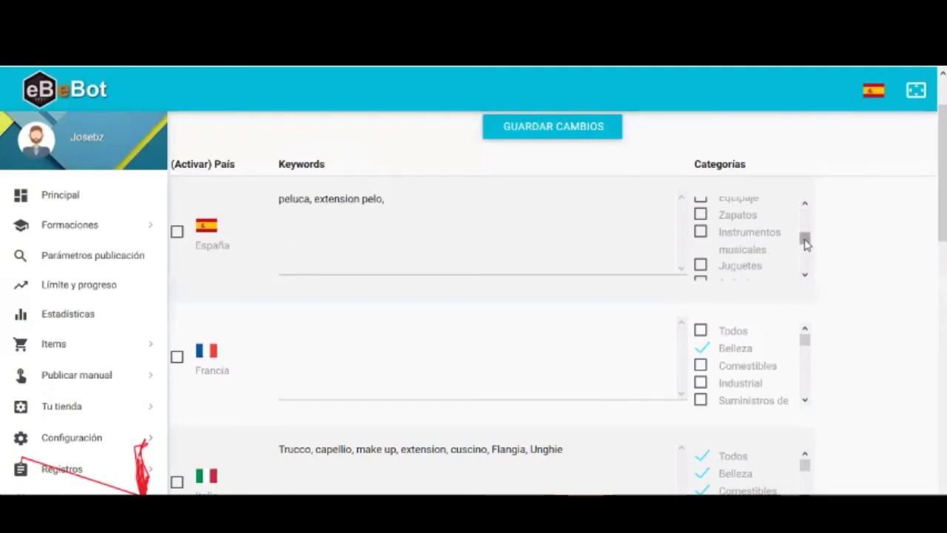
left_click_drag(806, 245, 809, 243)
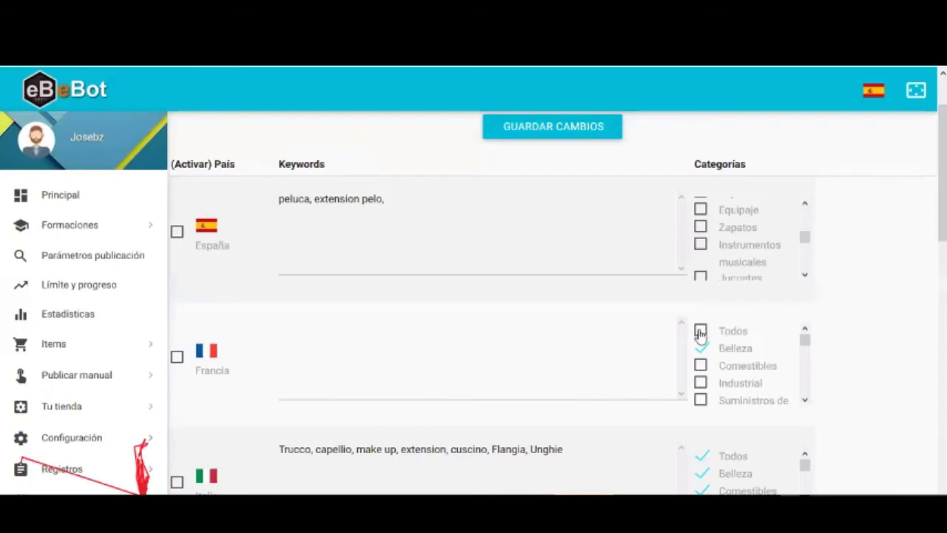
Review the keywords and categories set for Francia, Italia and Alemania, then return to España.
scroll(522, 363, "down", 3)
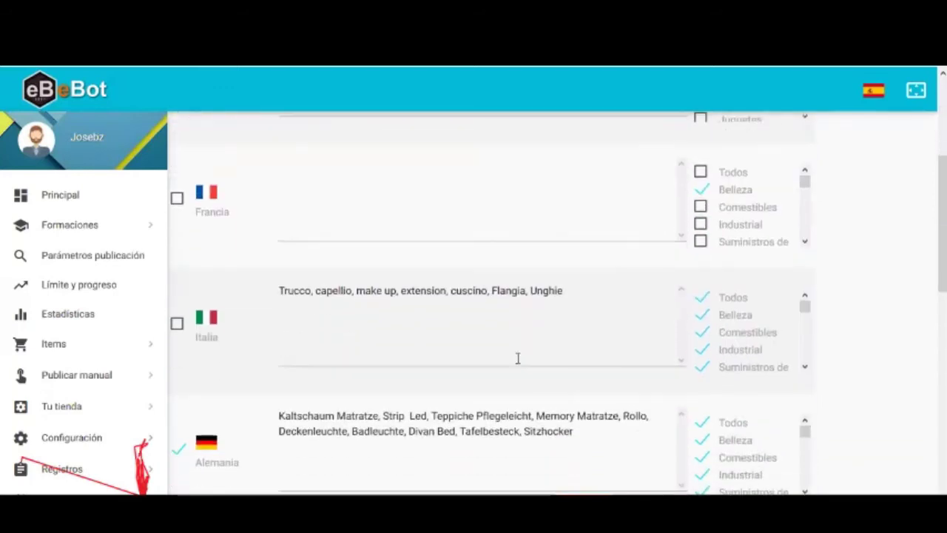
scroll(518, 358, "up", 2)
scroll(518, 358, "up", 1)
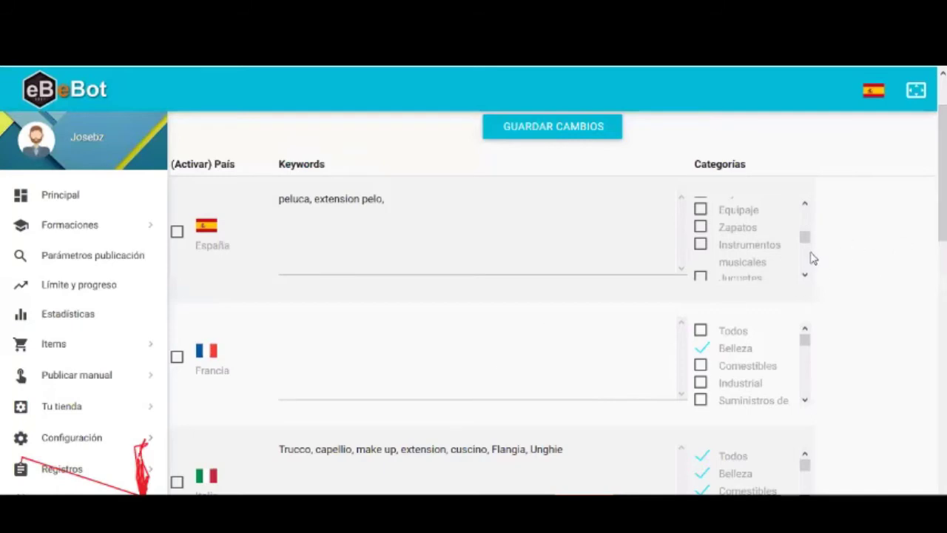
Review España's category list from Juguetes down to Cuidado, then back up through Industrial to Todos.
left_click_drag(807, 241, 806, 251)
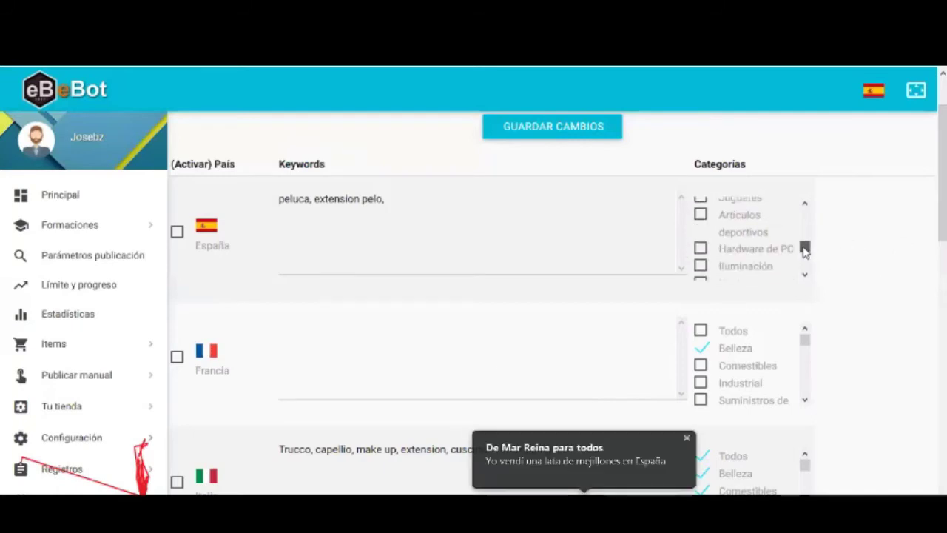
scroll(721, 244, "down", 5)
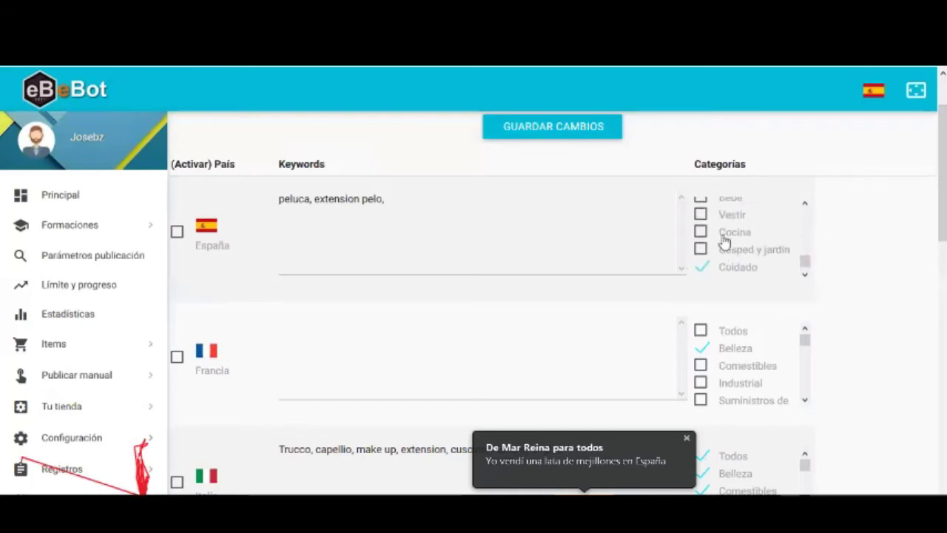
scroll(708, 256, "up", 5)
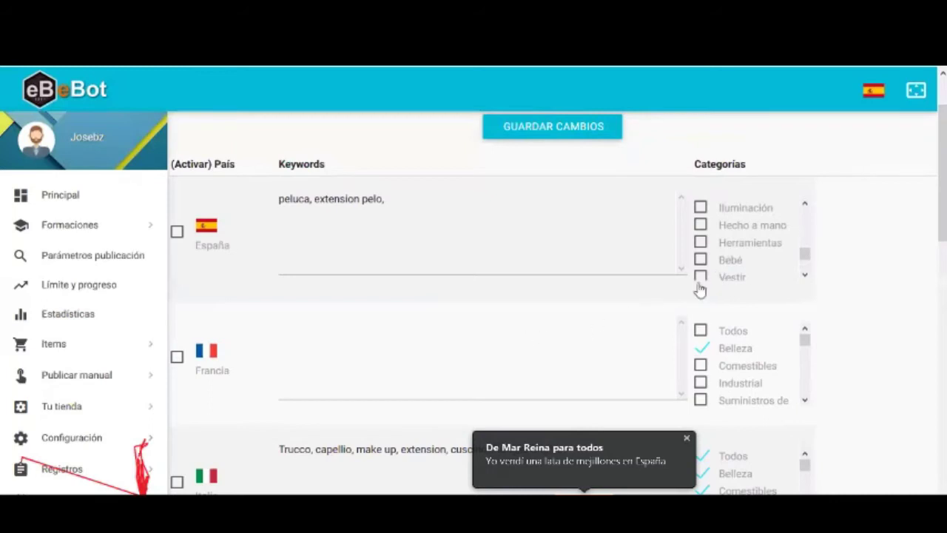
left_click(807, 211)
left_click(807, 210)
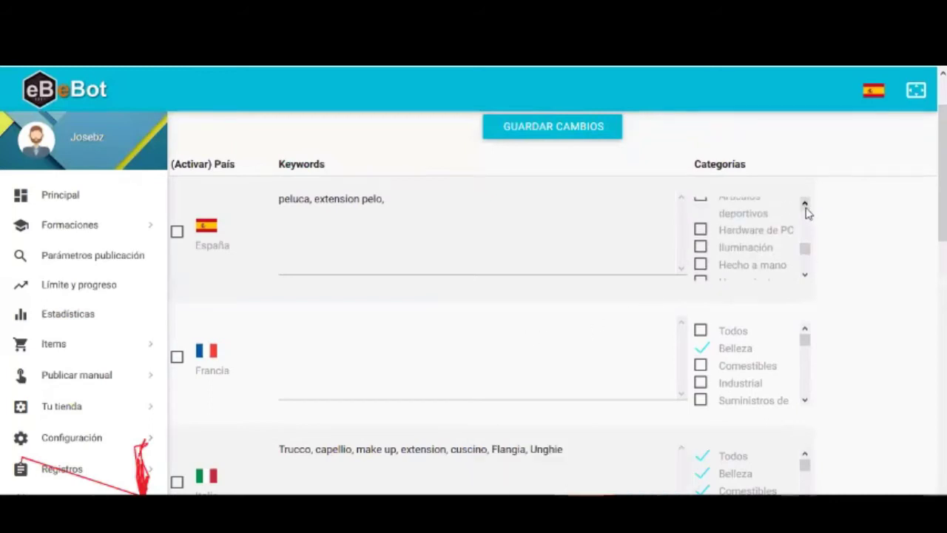
left_click(807, 210)
left_click(807, 210)
left_click(805, 204)
left_click(805, 204)
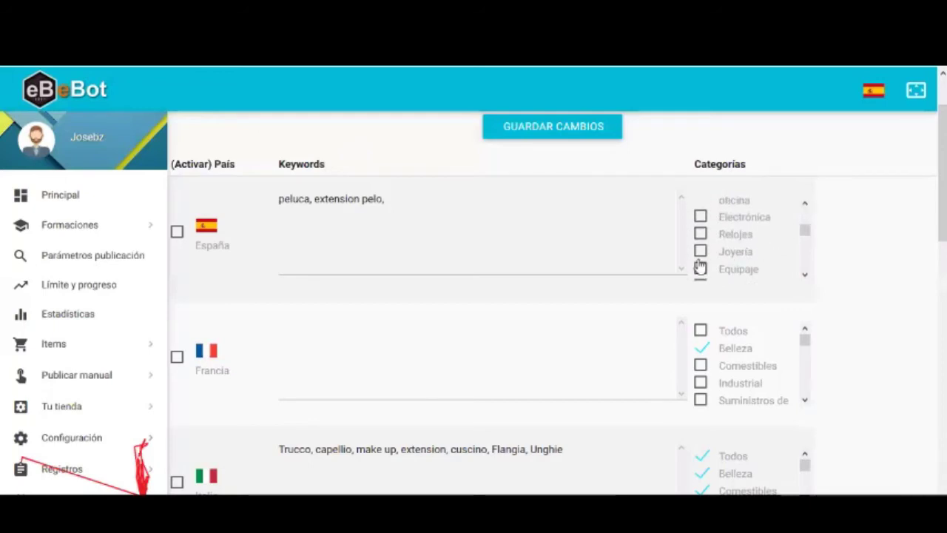
scroll(700, 267, "up", 2)
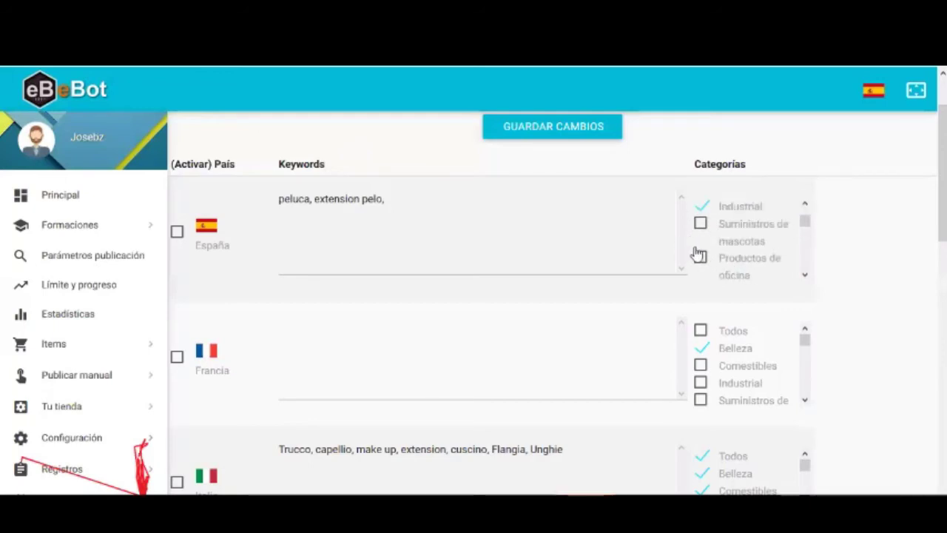
scroll(716, 230, "up", 2)
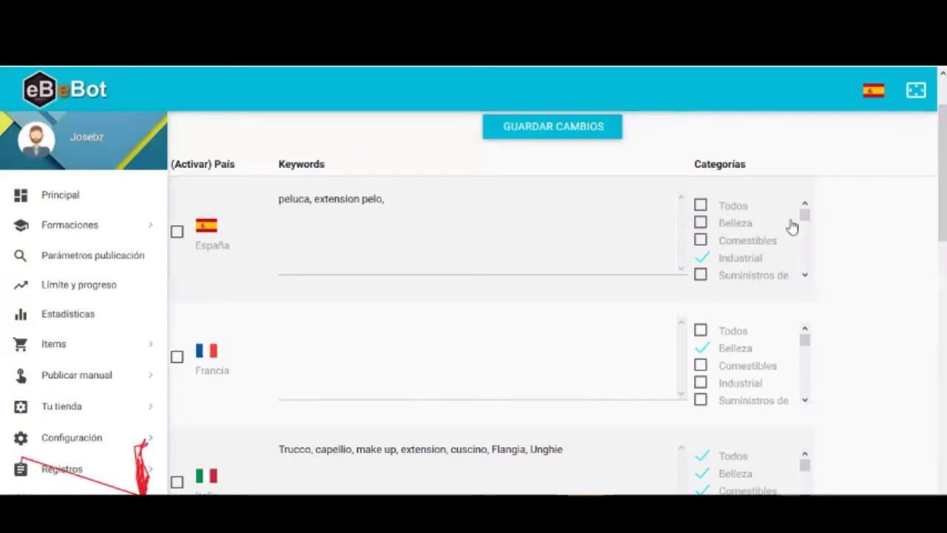
left_click(805, 275)
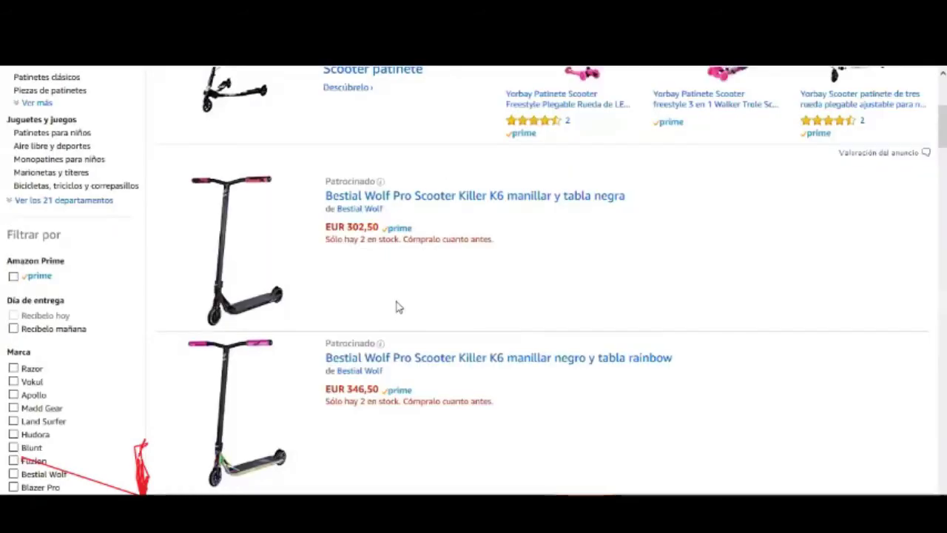
Leave the Amazon.es scooter search results and open the full directory of departments.
scroll(395, 306, "up", 3)
scroll(398, 339, "up", 1)
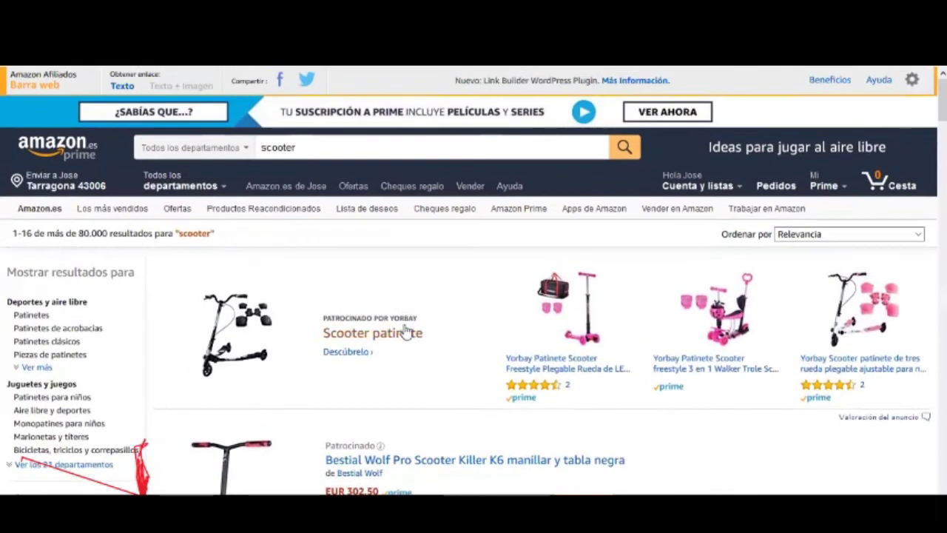
left_click(329, 148)
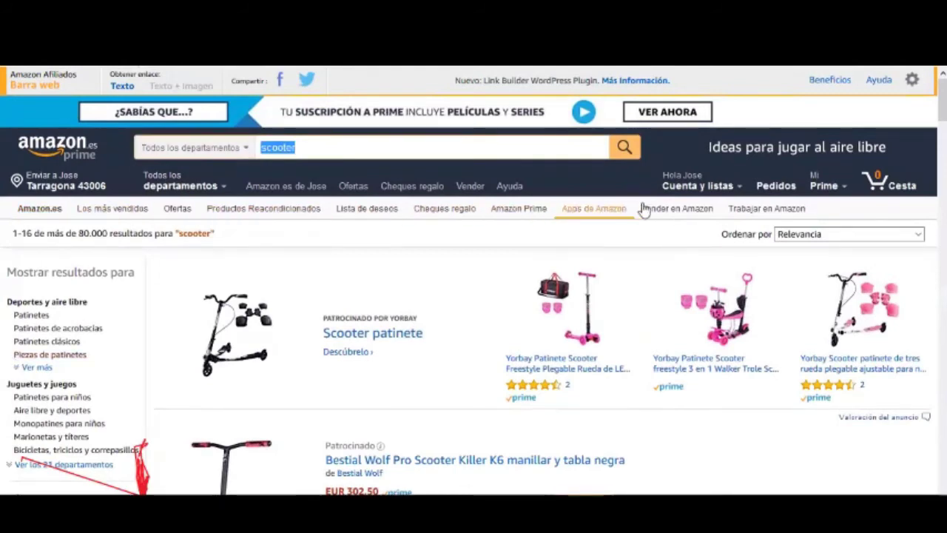
mouse_move(179, 188)
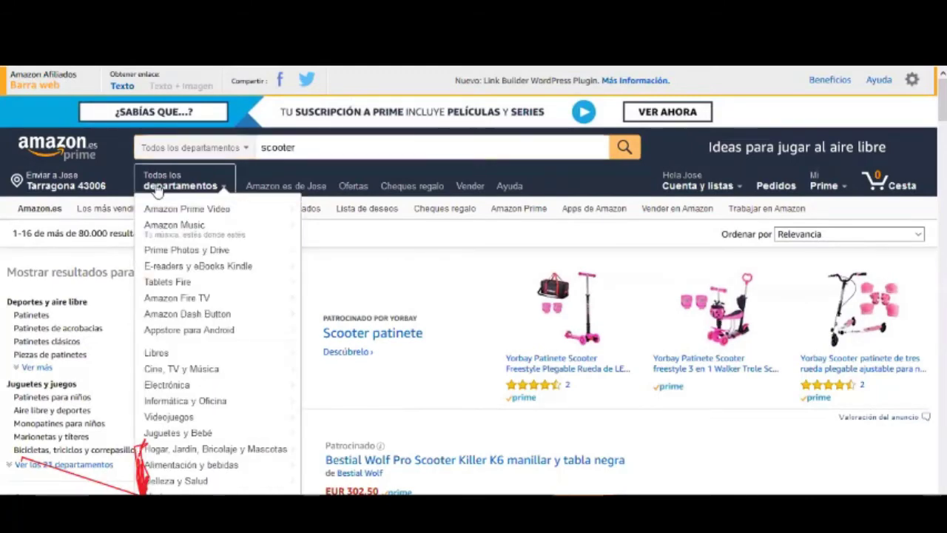
left_click(157, 187)
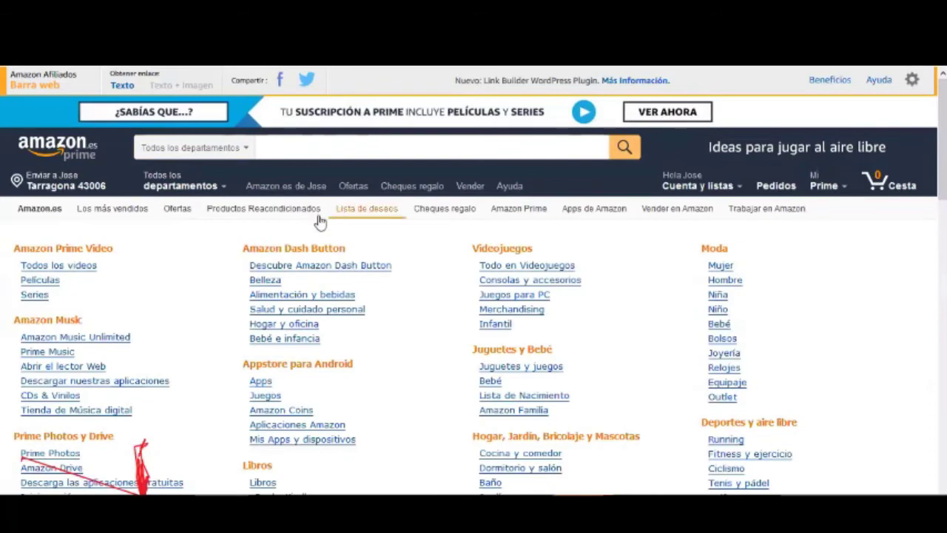
mouse_move(172, 189)
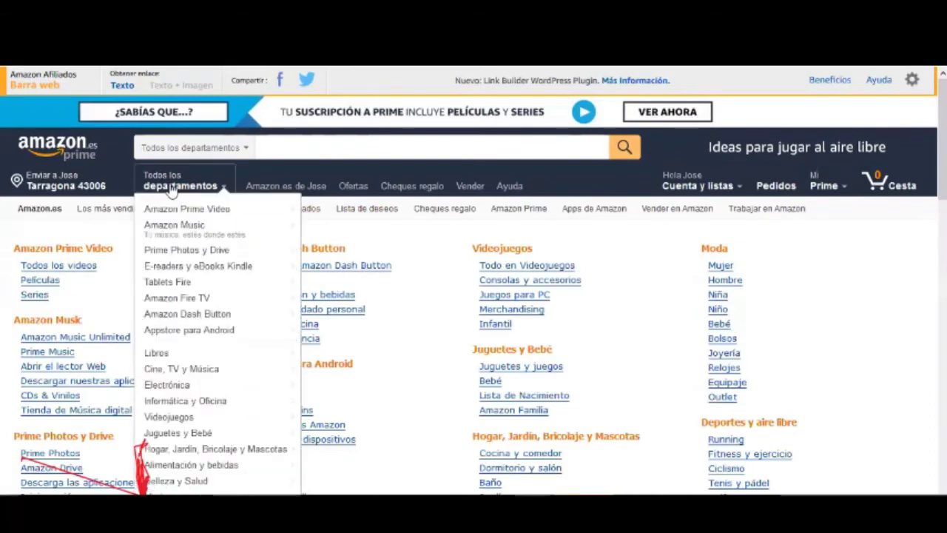
Open Amazon's Los más vendidos page and look through the top Videojuegos, CDs y vinilos and Electrónica products.
left_click(107, 213)
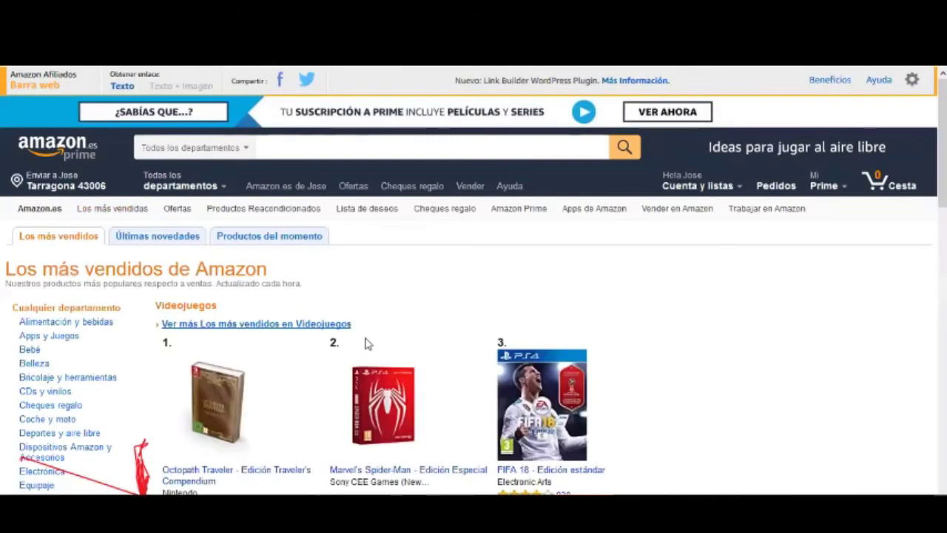
scroll(368, 344, "down", 2)
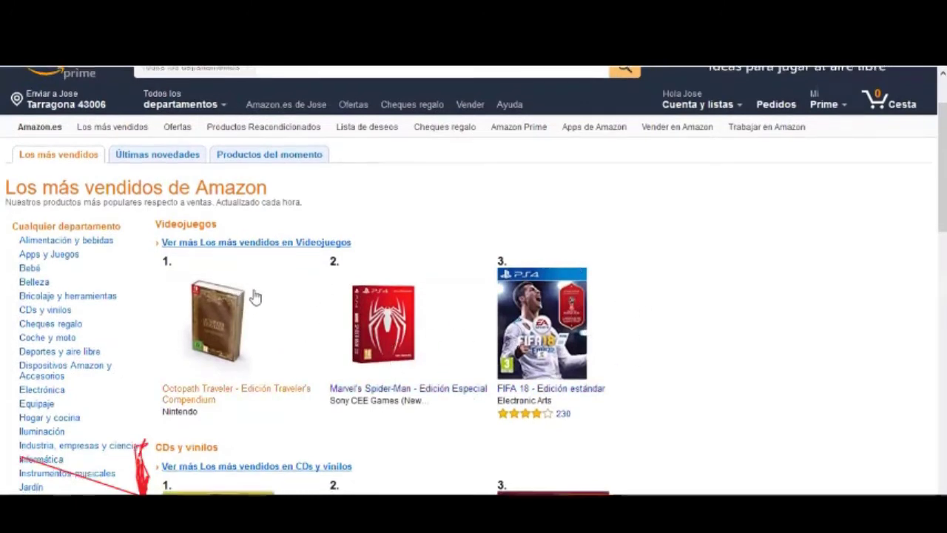
scroll(254, 296, "down", 2)
scroll(289, 271, "down", 5)
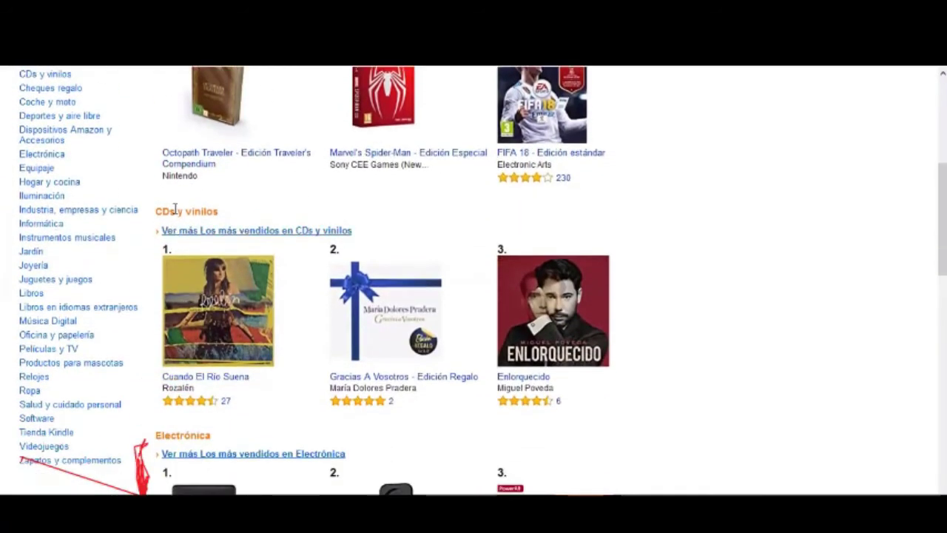
scroll(227, 328, "down", 3)
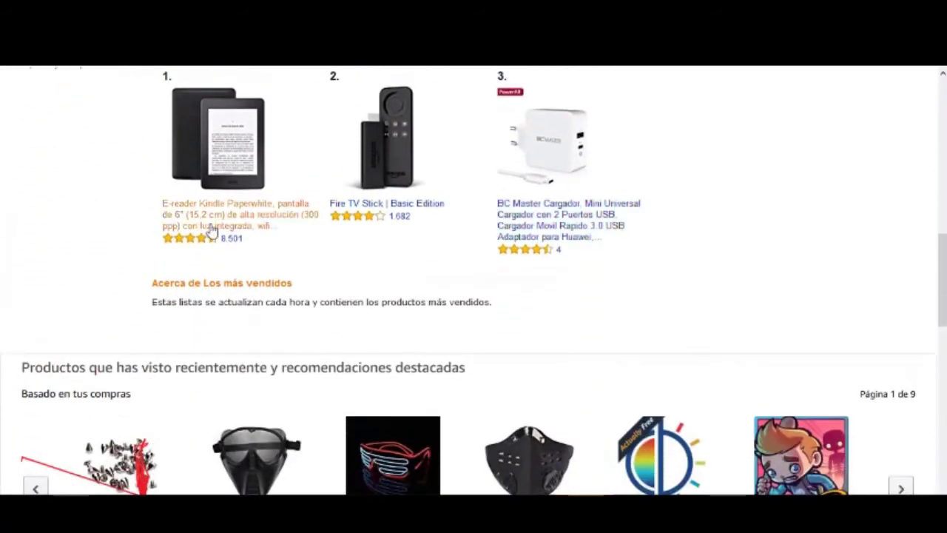
scroll(292, 292, "up", 2)
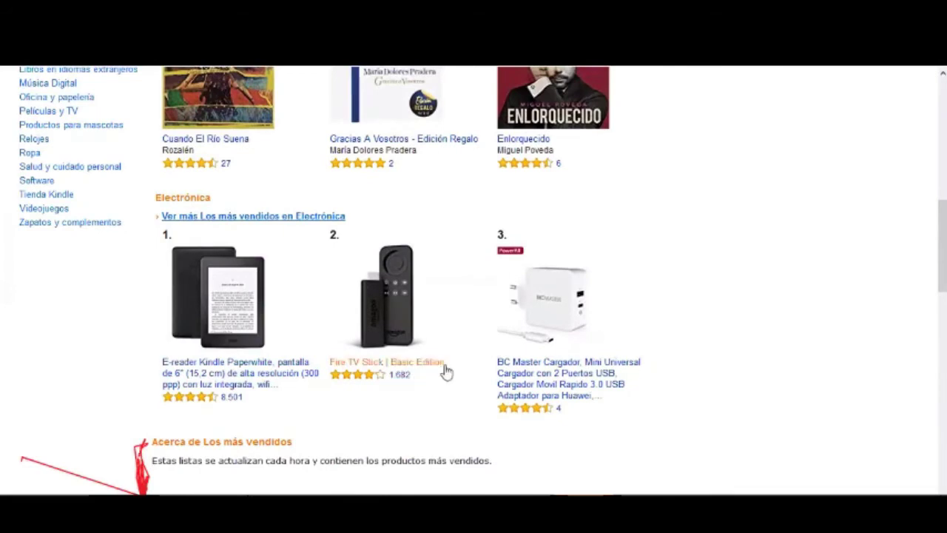
Open the Fire TV Stick Basic Edition listing, view its price and details, and return to the best sellers.
left_click_drag(445, 363, 298, 328)
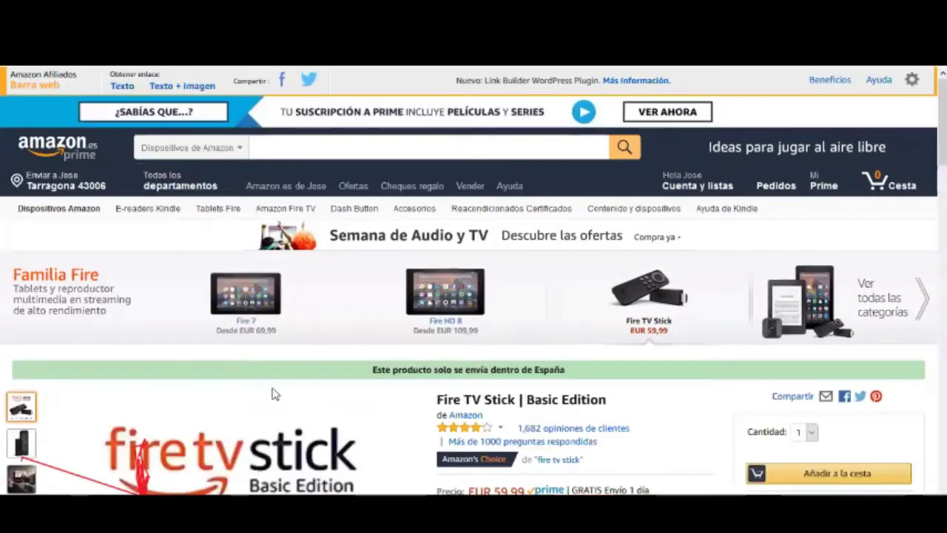
scroll(271, 393, "down", 3)
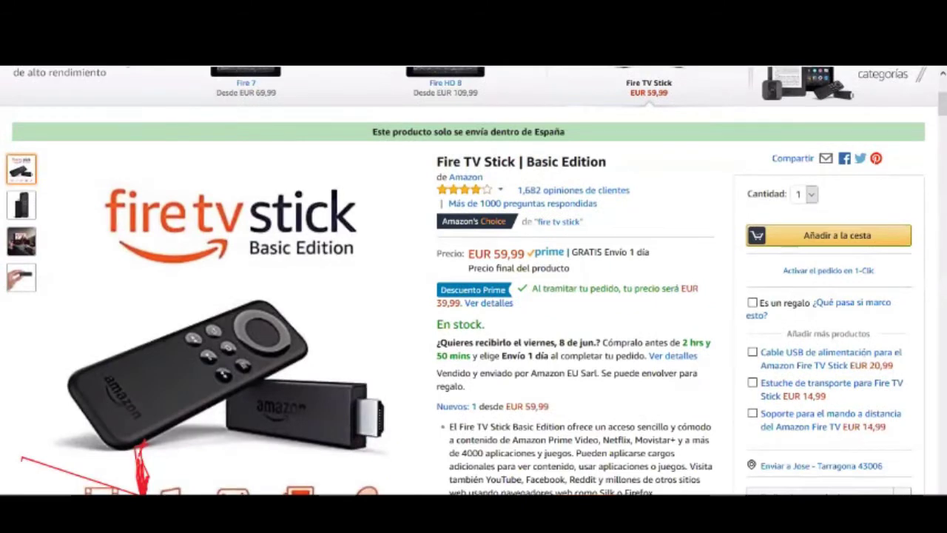
key("alt+Left")
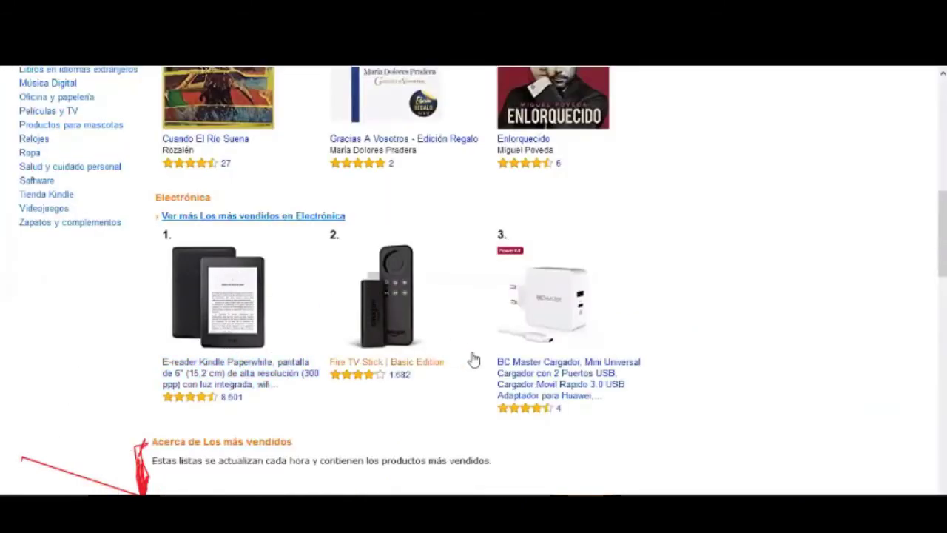
Open the best sellers for the Bricolaje y herramientas department and look through its top-ranked products.
scroll(495, 311, "down", 1)
scroll(481, 274, "down", 3)
scroll(465, 252, "up", 3)
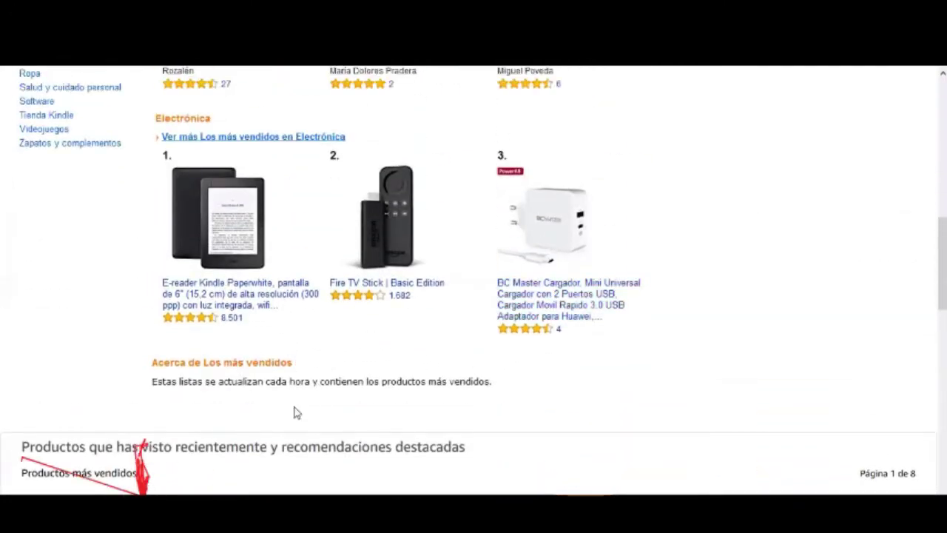
scroll(296, 399, "up", 6)
scroll(92, 323, "up", 2)
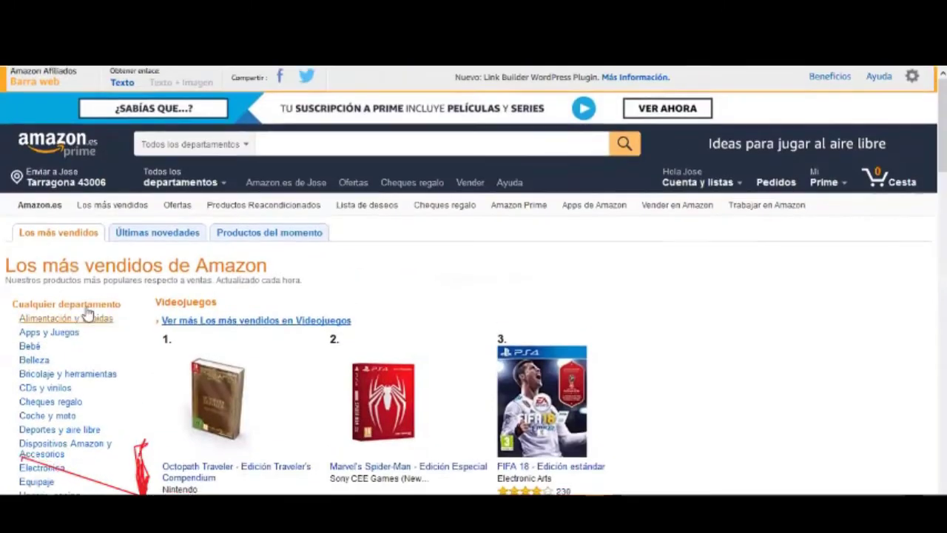
scroll(84, 243, "down", 1)
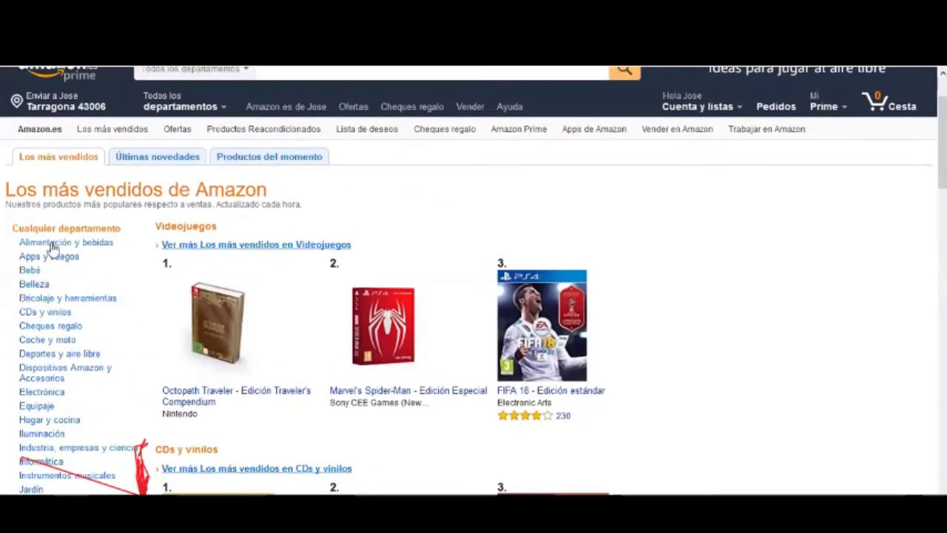
left_click(48, 300)
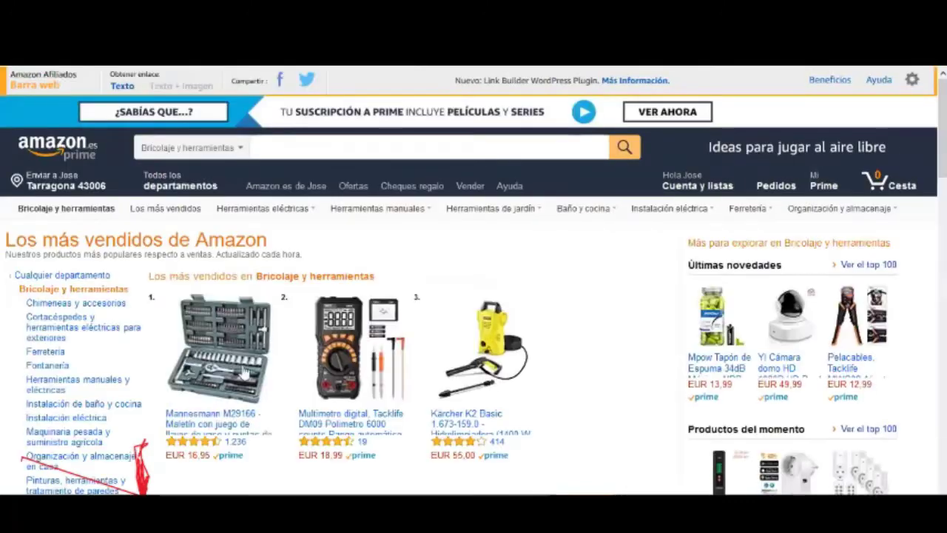
scroll(213, 191, "down", 2)
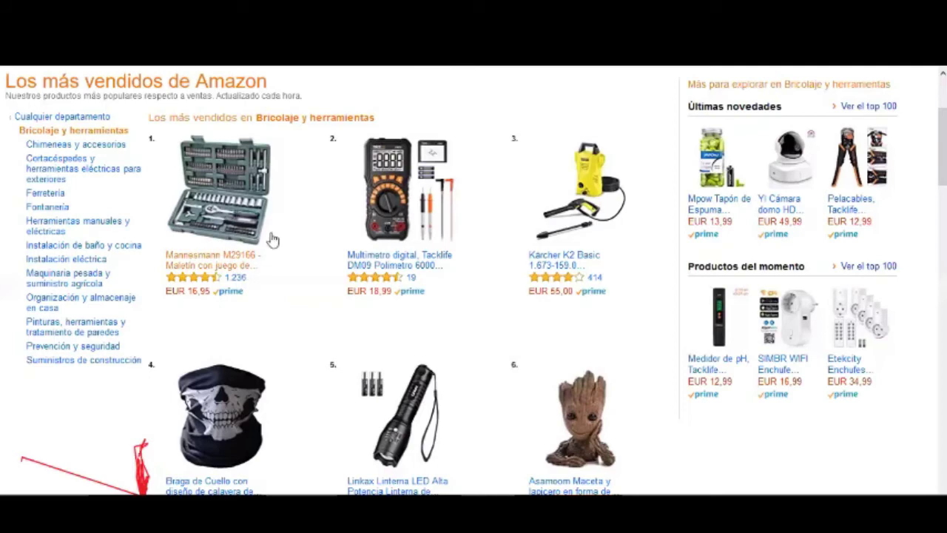
scroll(496, 324, "down", 2)
scroll(495, 323, "down", 1)
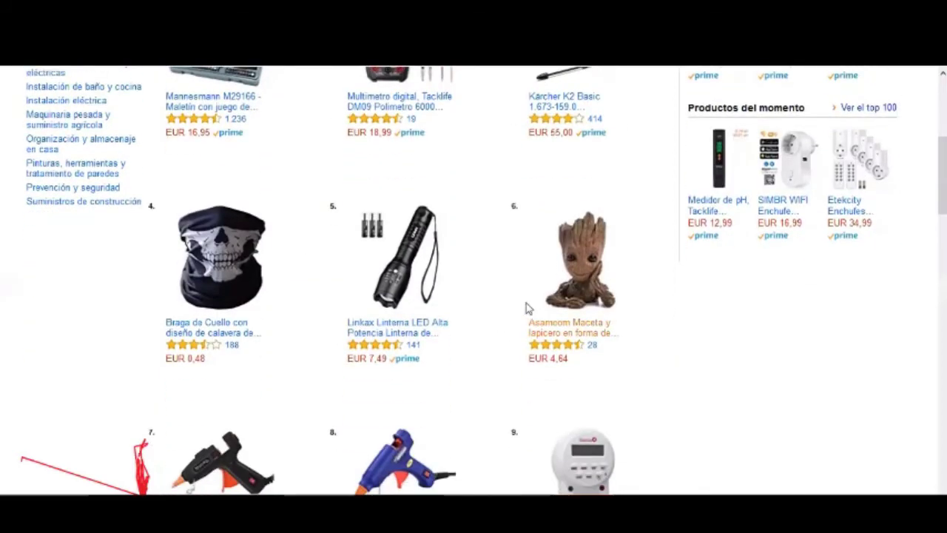